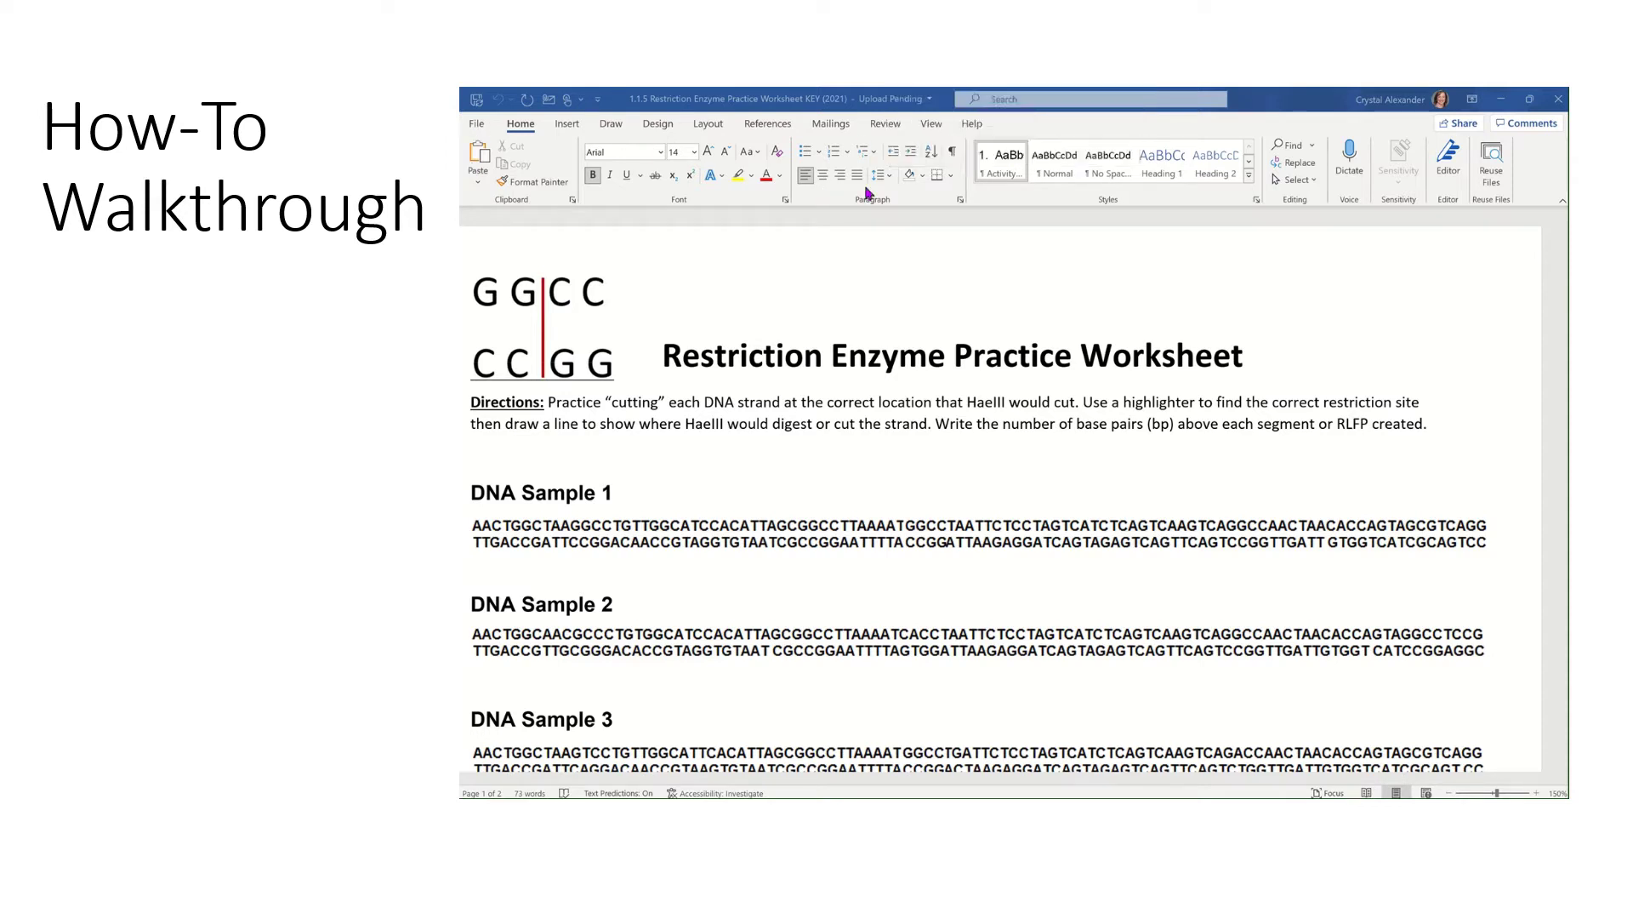
# - Select the yellow highlighter on the Draw tab and bring DNA Sample 1 into view
pyautogui.click(612, 125)
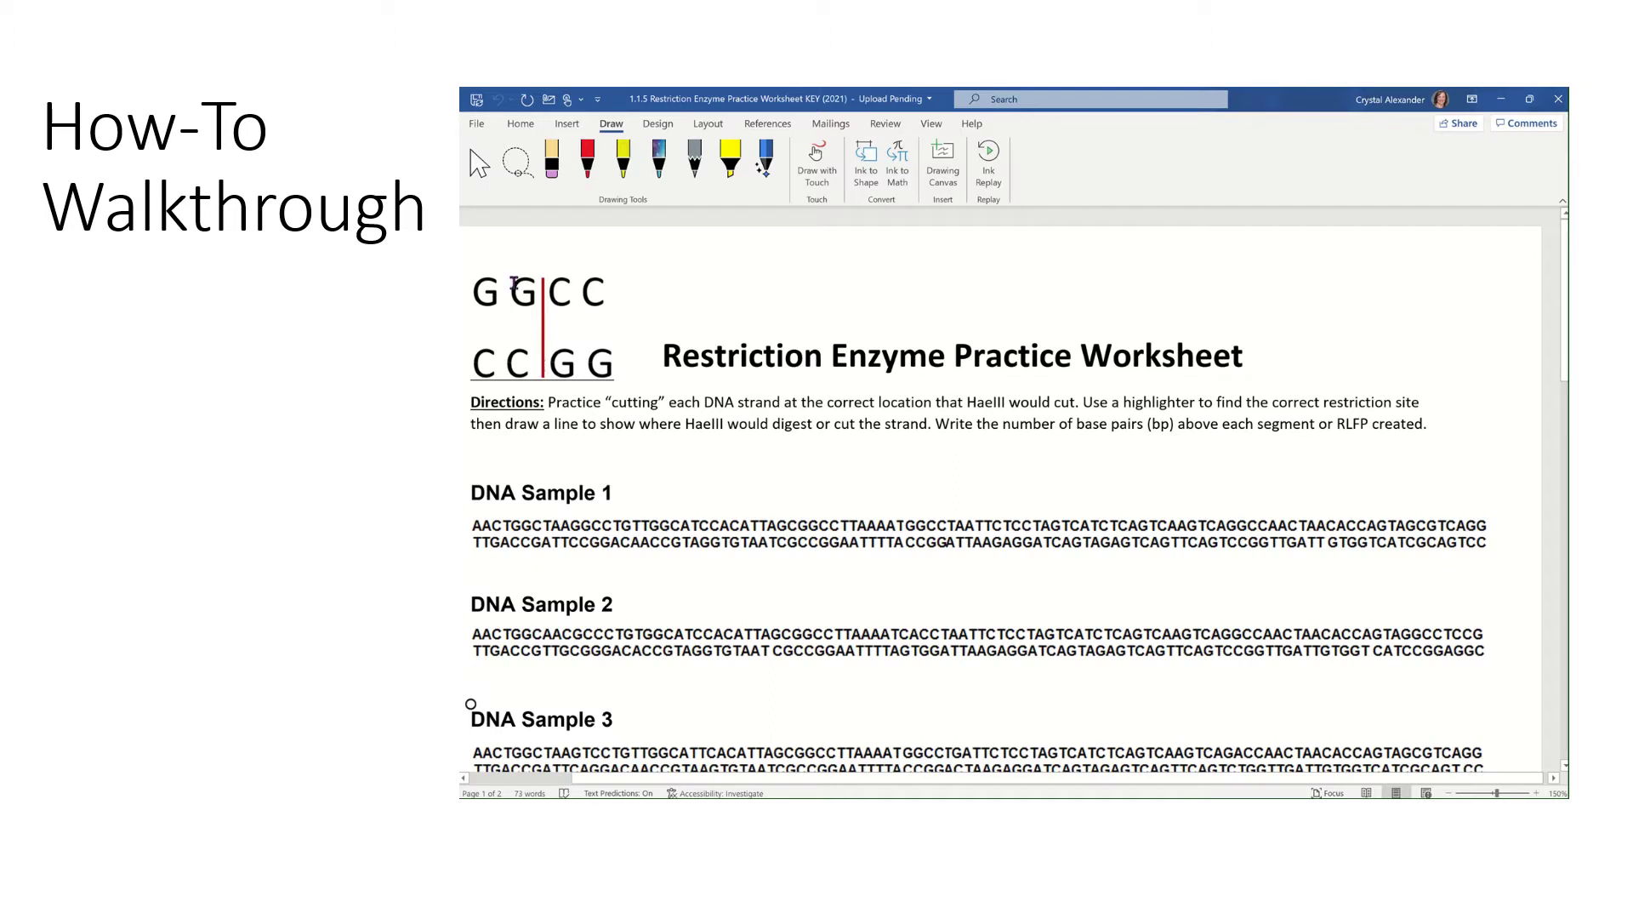
pyautogui.click(728, 161)
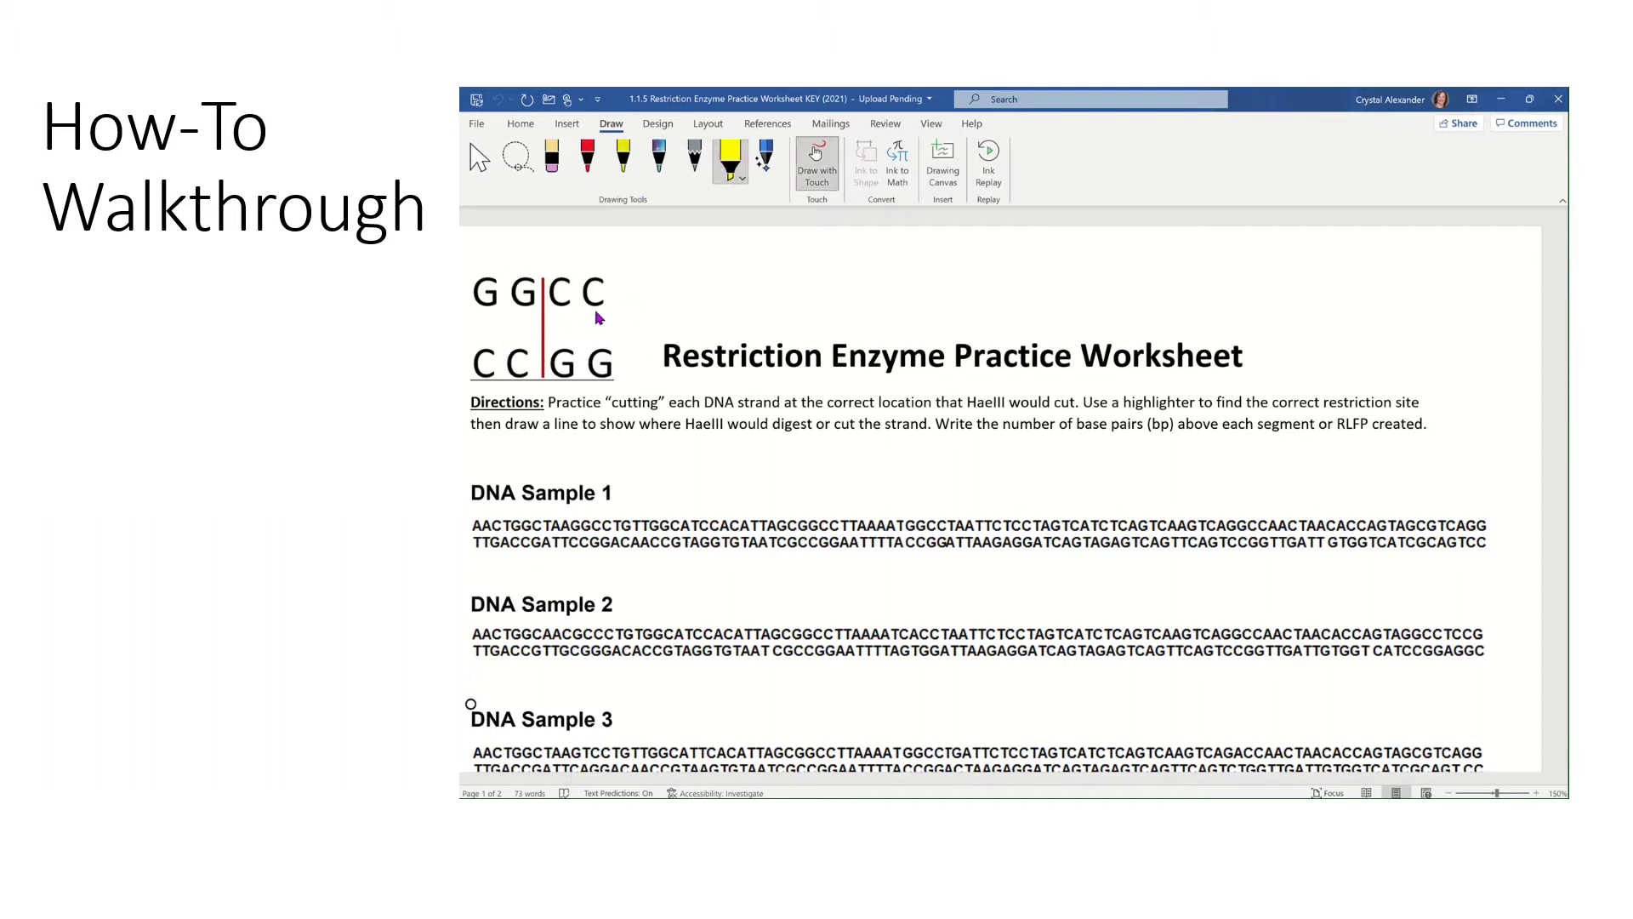
pyautogui.scroll(-5, 530, 529)
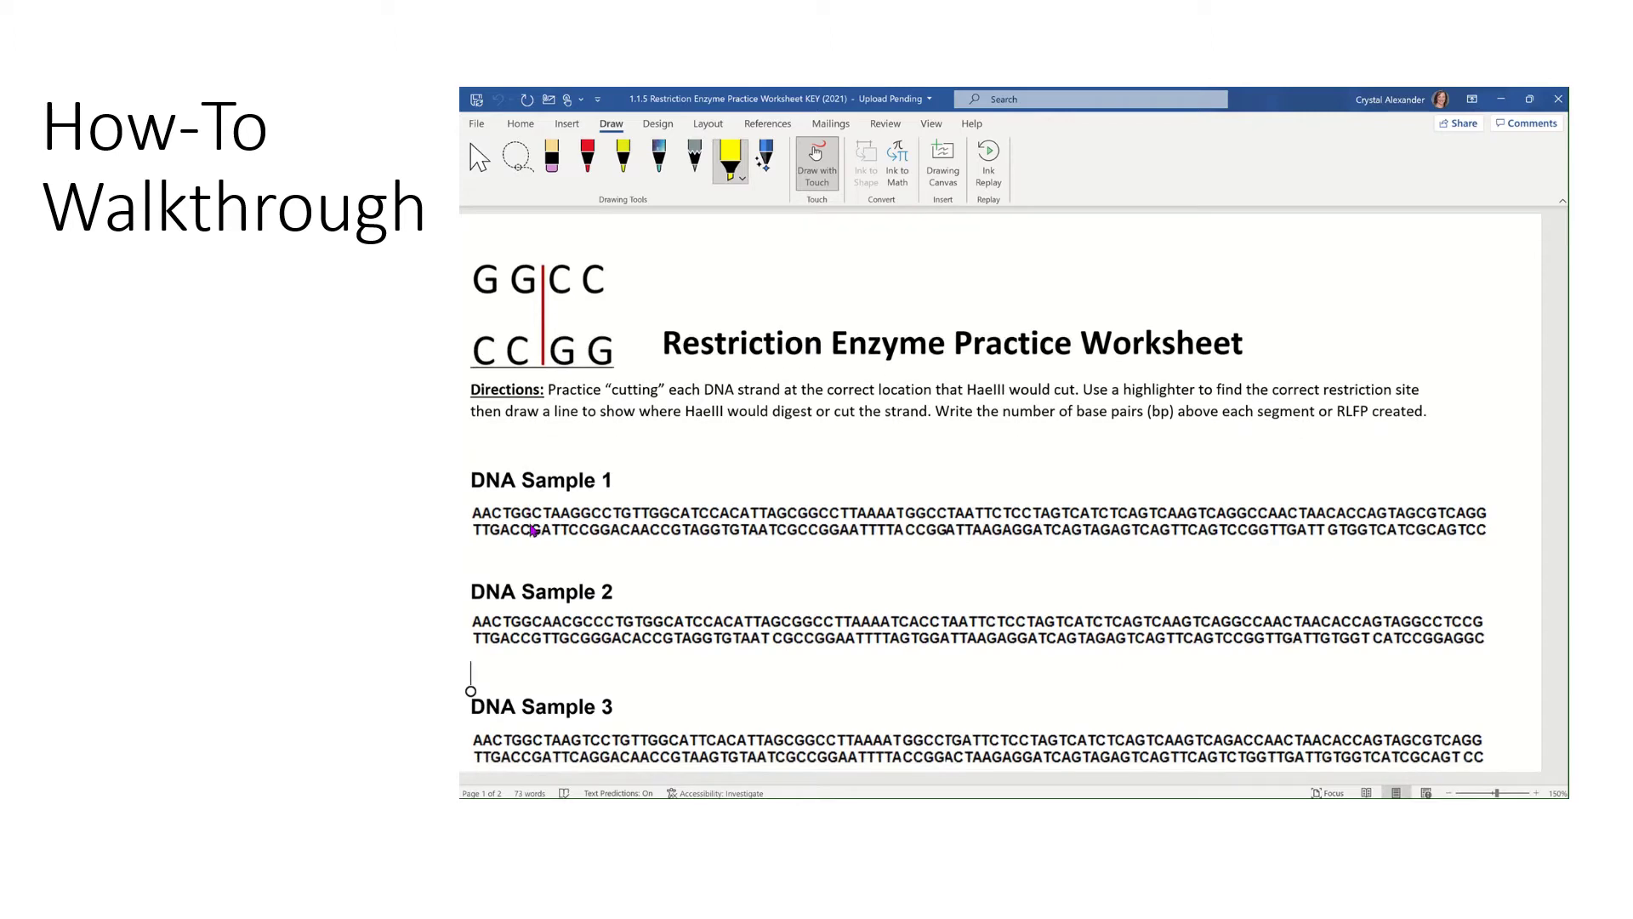
pyautogui.scroll(3, 531, 529)
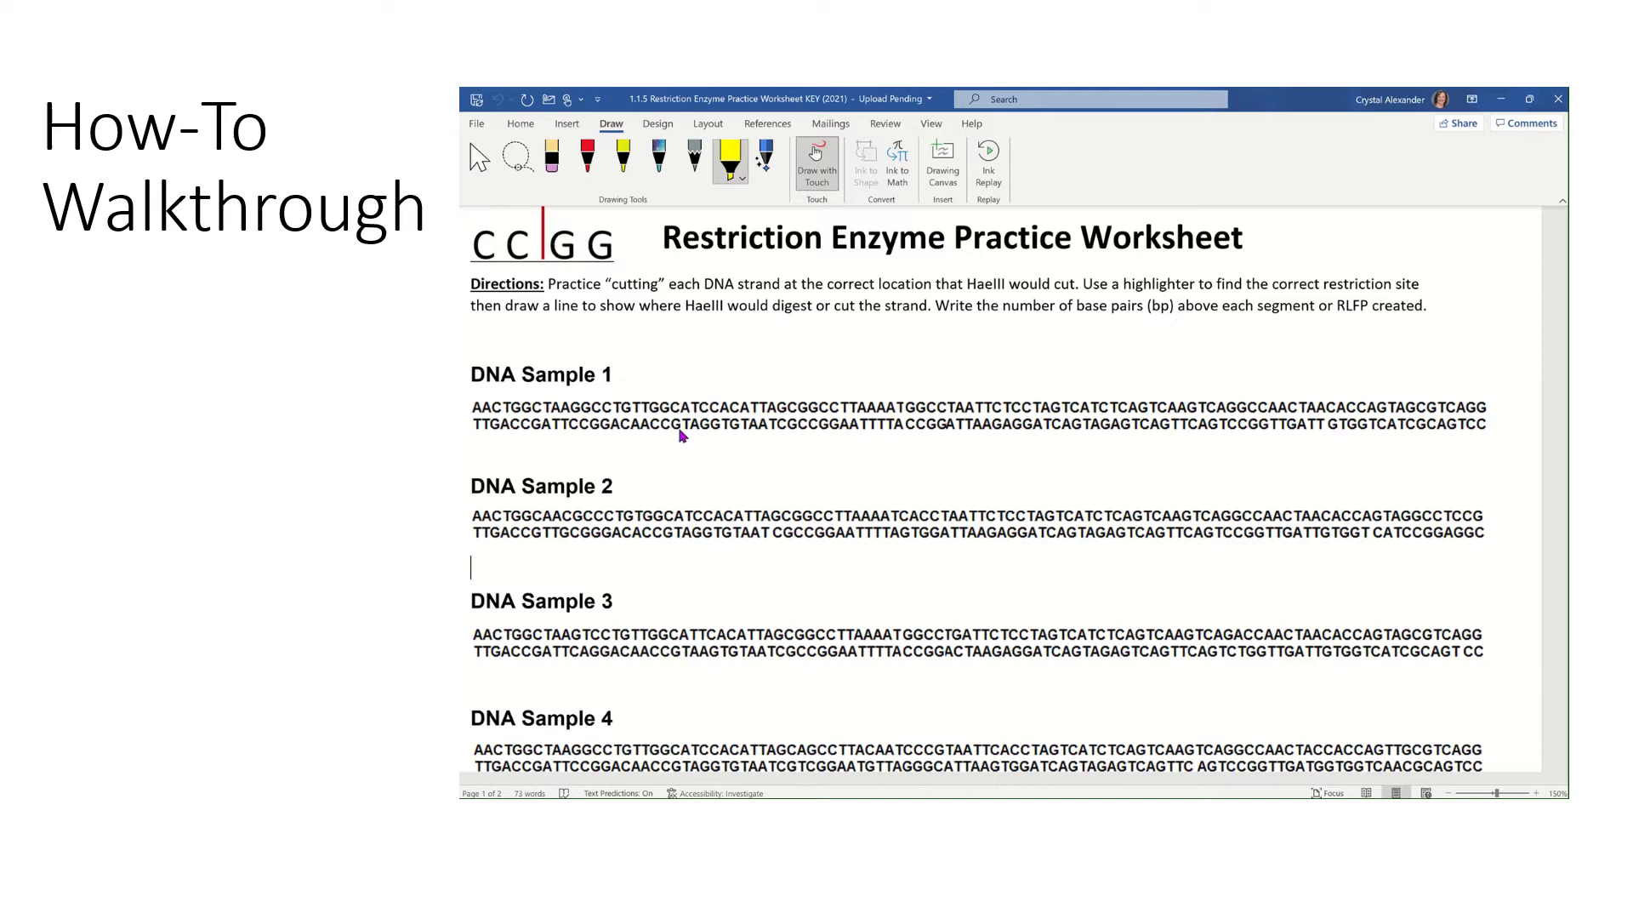
pyautogui.scroll(2, 682, 435)
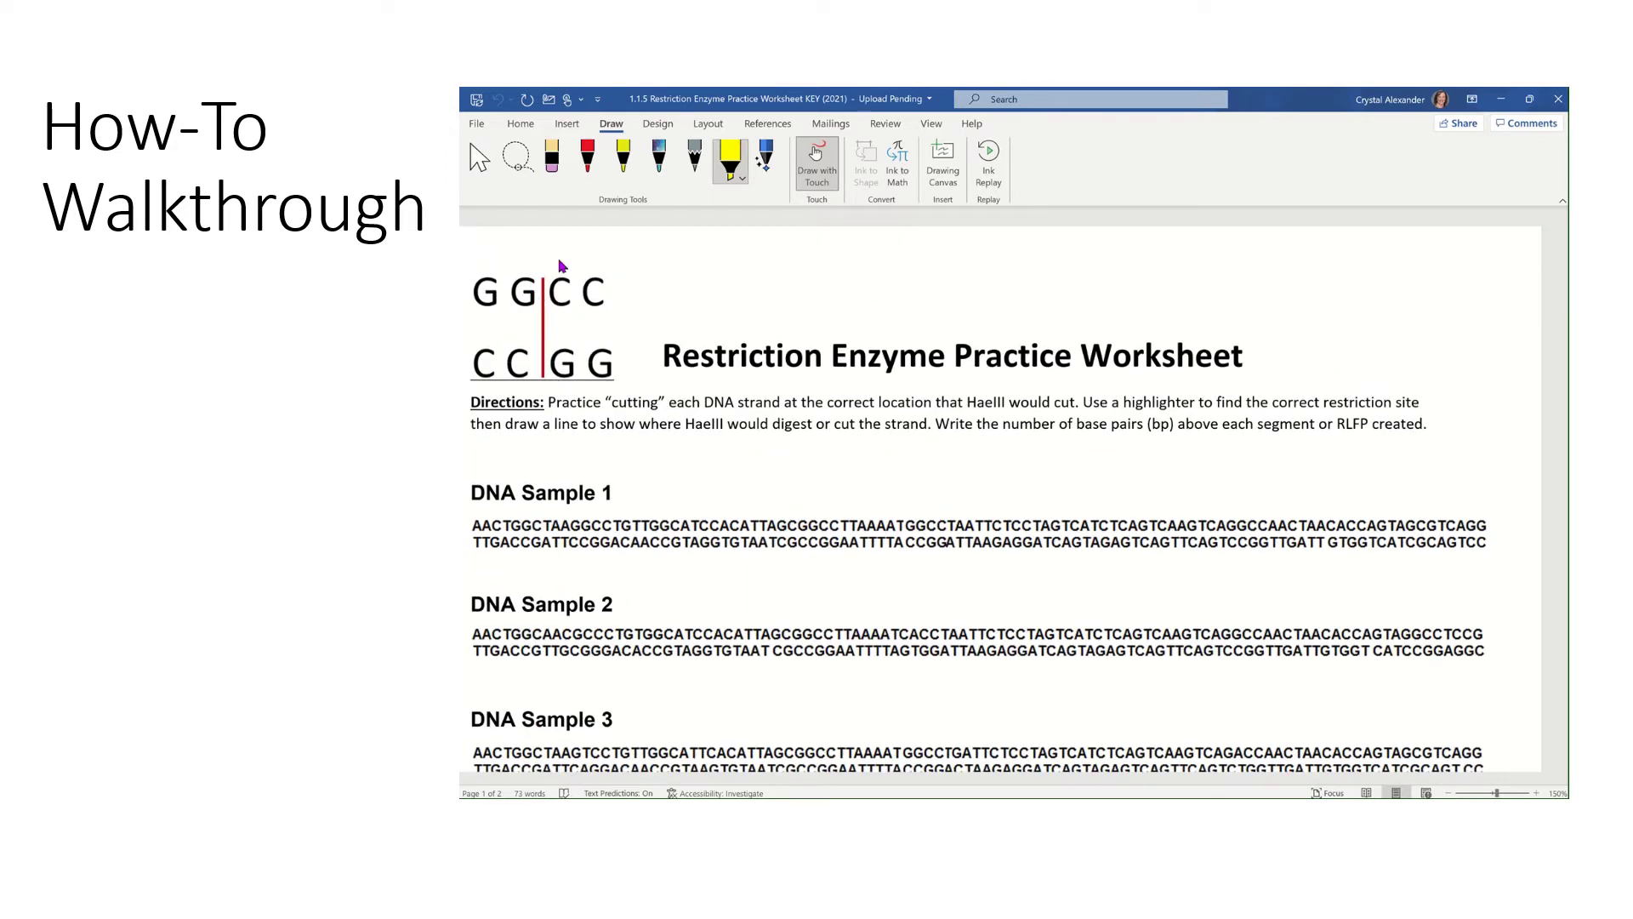
pyautogui.scroll(-2, 736, 434)
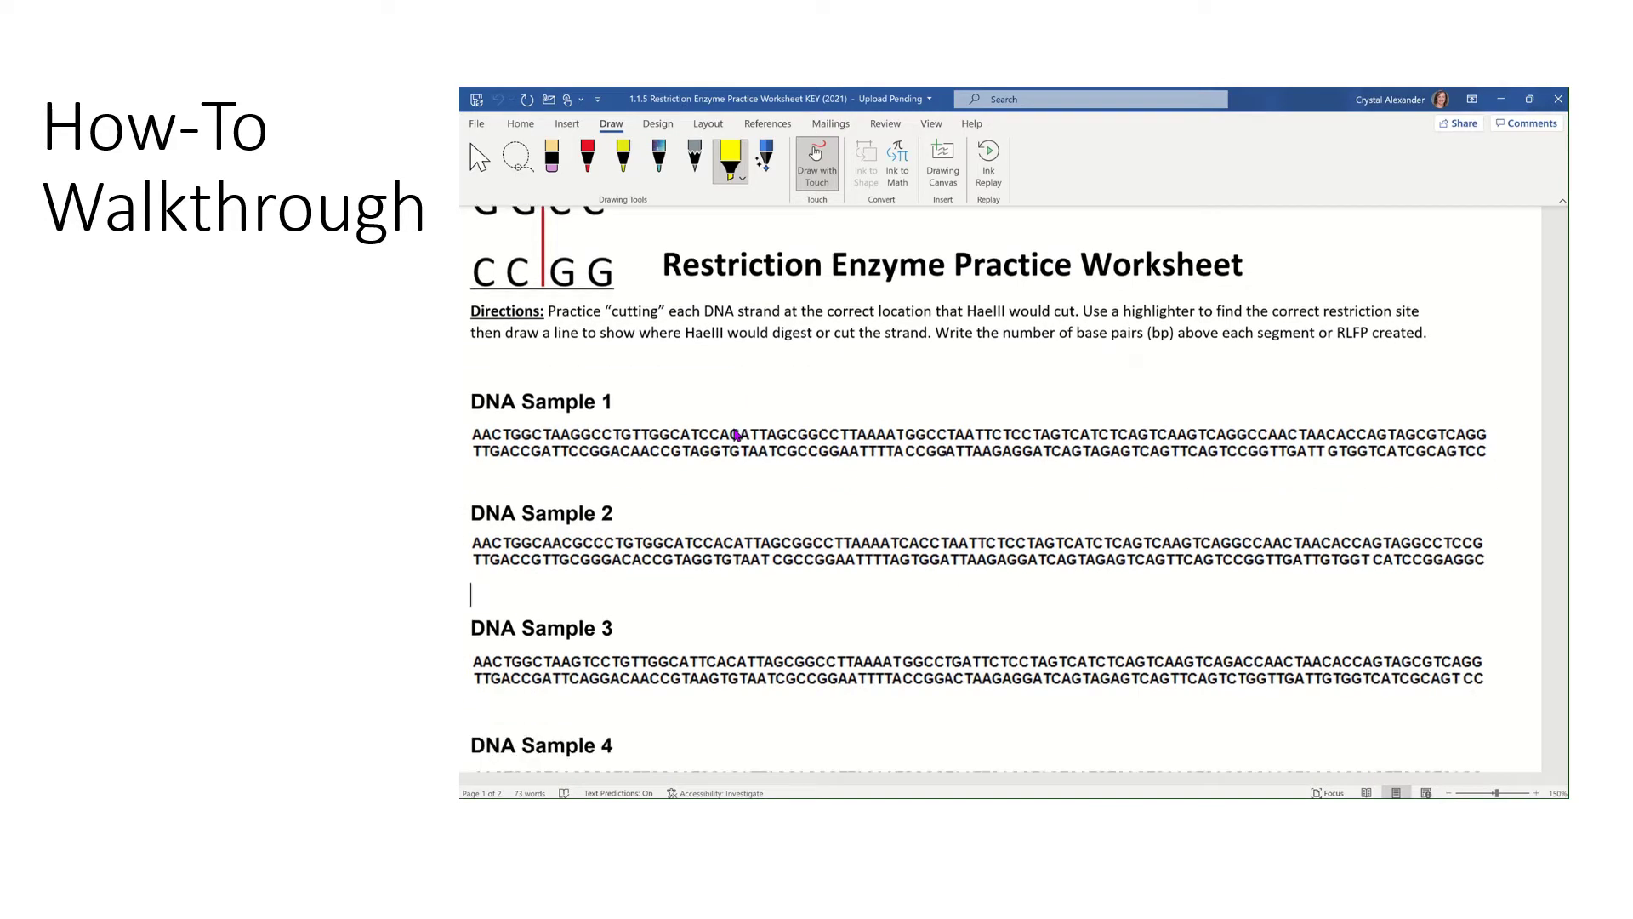
pyautogui.scroll(2, 737, 434)
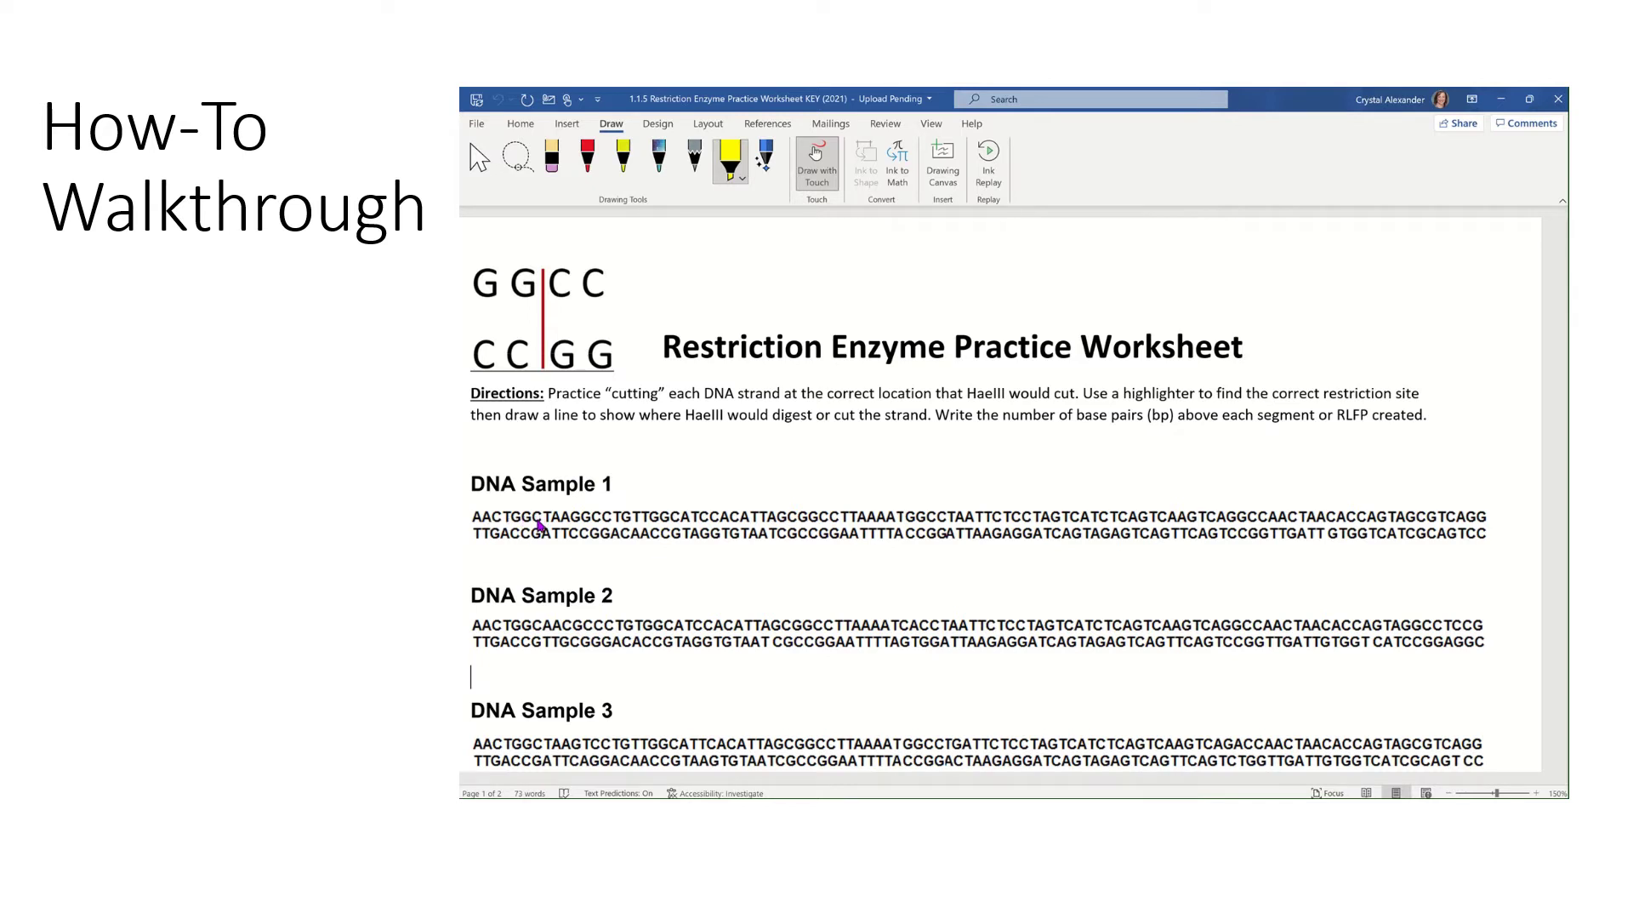
# - Highlight GGCC on the top strand and CCGG on the bottom at all four Sample 1 sites, undoing overlong strokes
pyautogui.moveTo(568, 517); pyautogui.dragTo(608, 538)
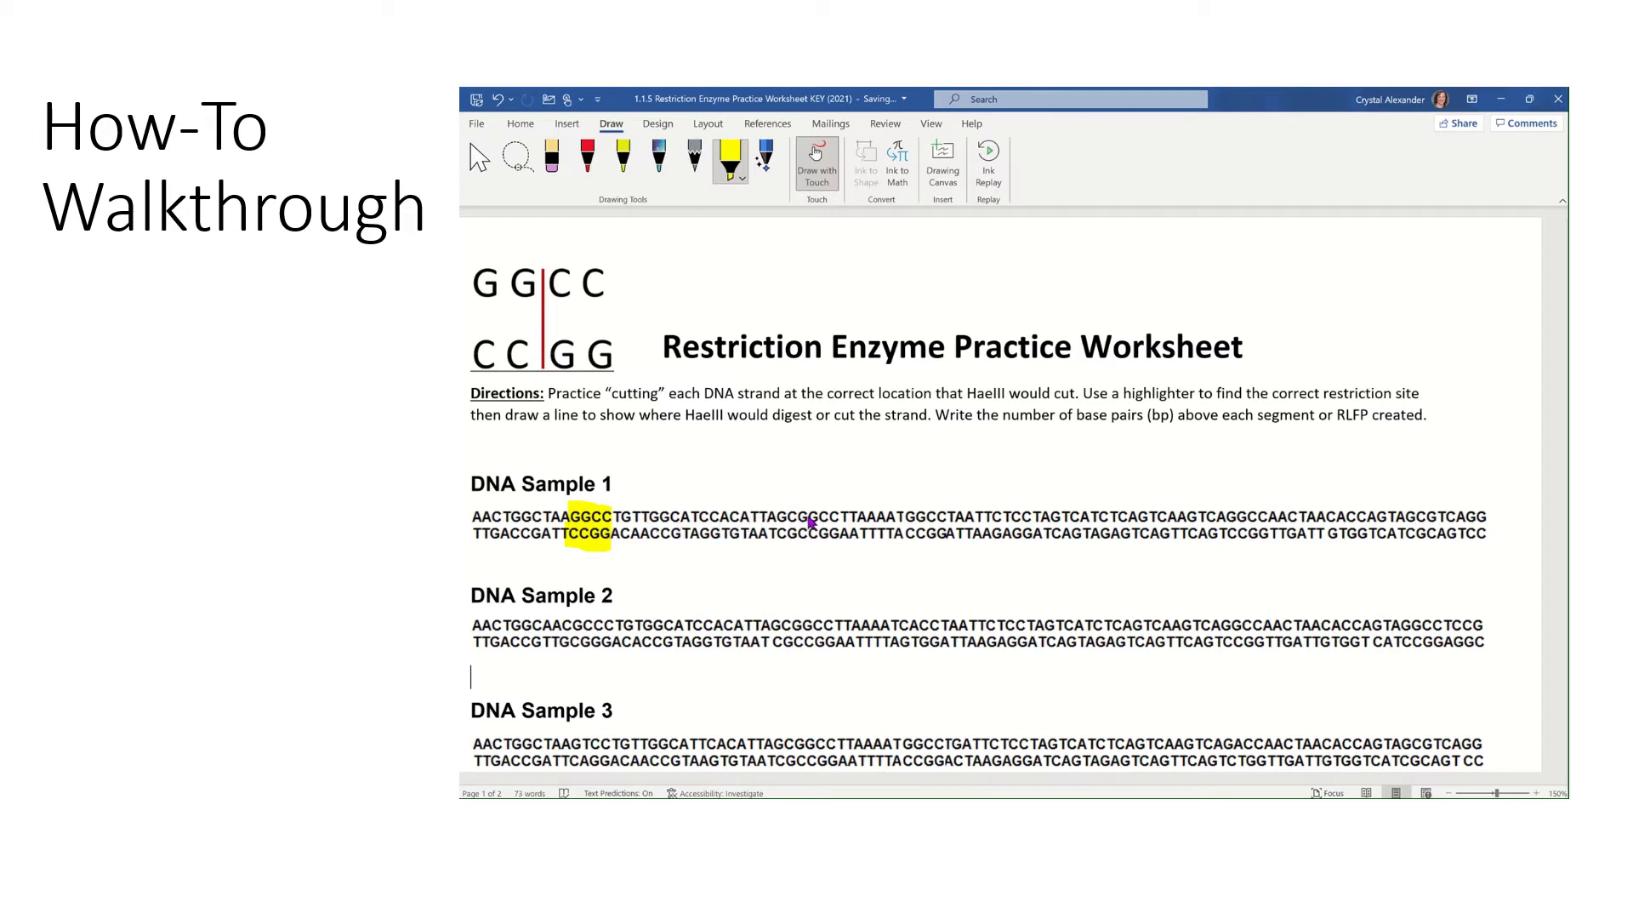
pyautogui.moveTo(809, 522)
pyautogui.mouseDown()
pyautogui.moveTo(832, 519)
pyautogui.moveTo(804, 538)
pyautogui.moveTo(843, 538)
pyautogui.mouseUp()
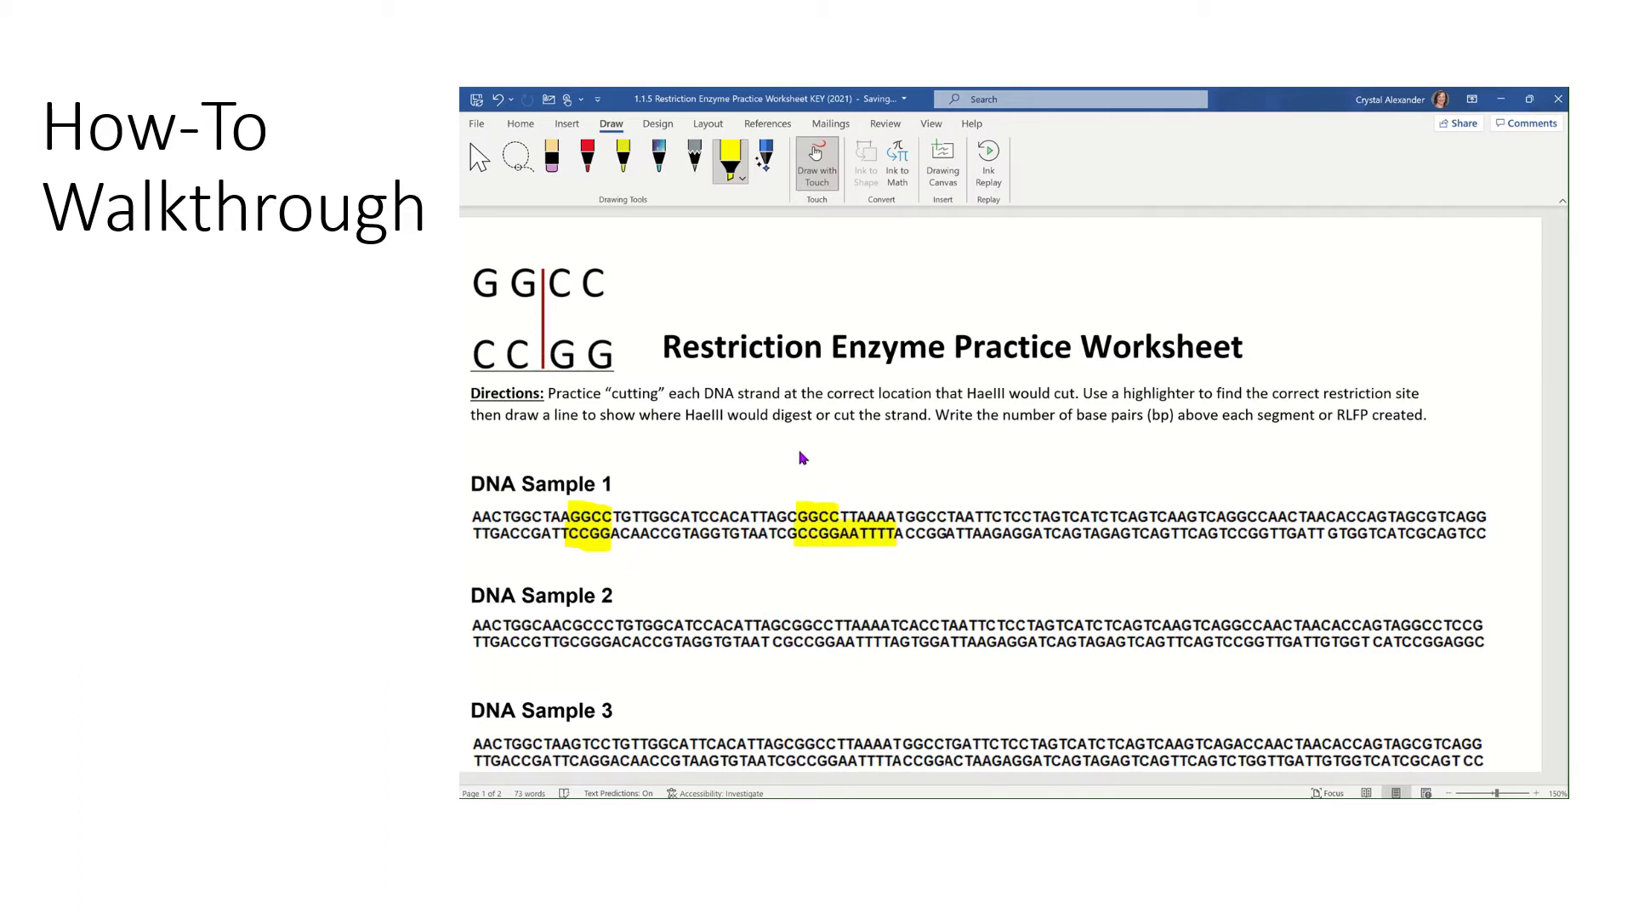
pyautogui.hotkey('ctrl', 'z')
pyautogui.moveTo(842, 534); pyautogui.dragTo(799, 534)
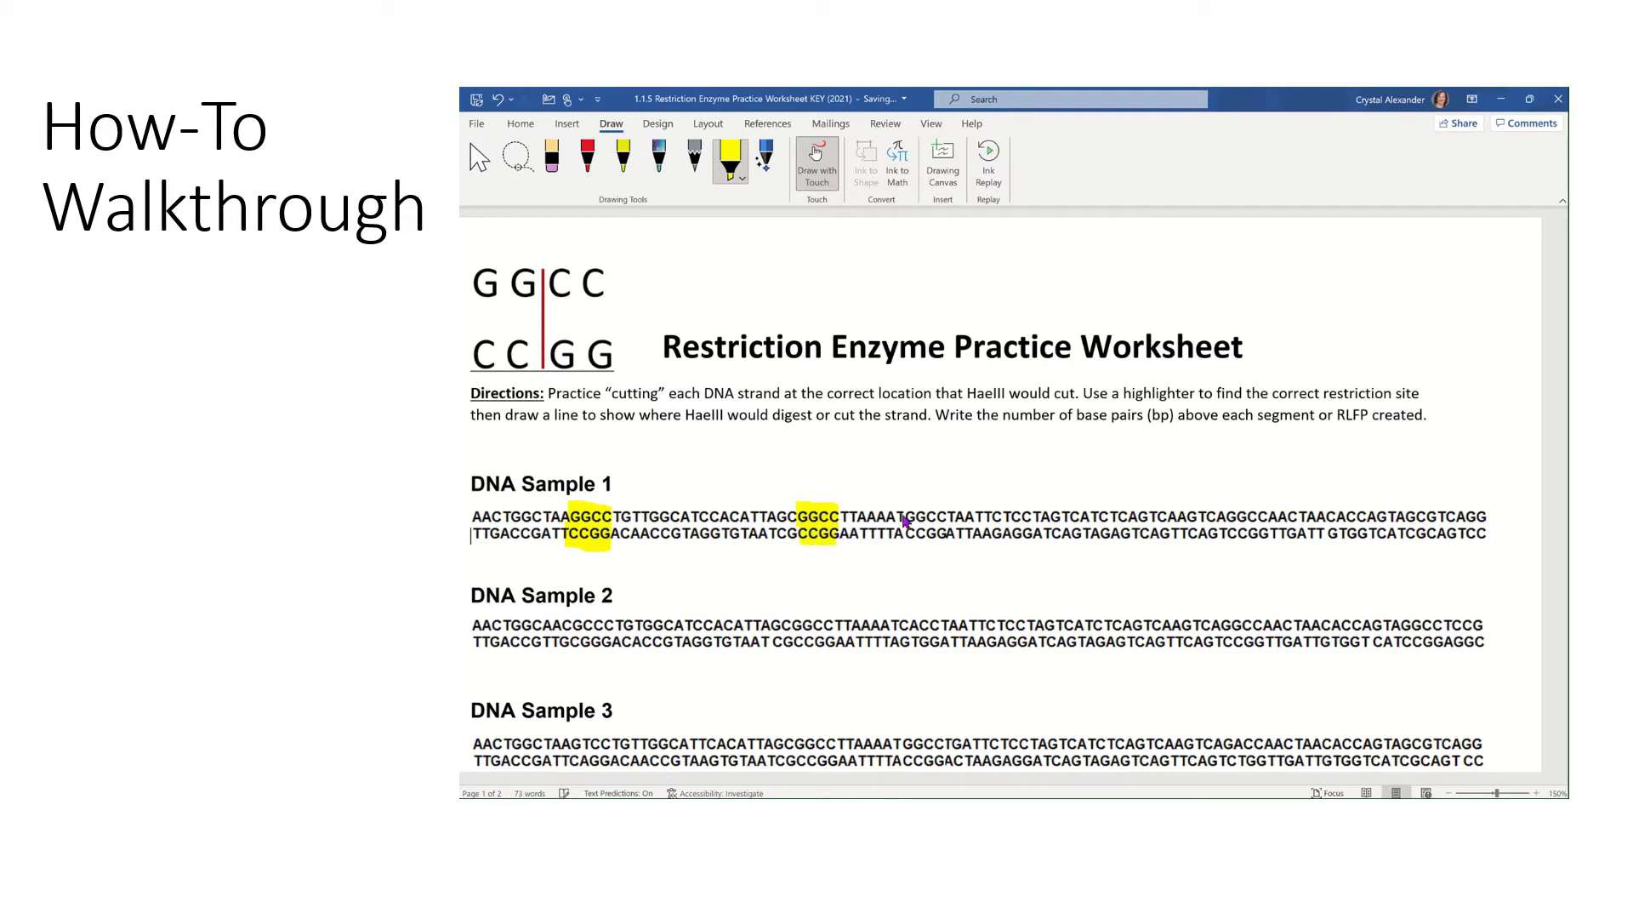
pyautogui.moveTo(907, 517)
pyautogui.mouseDown()
pyautogui.moveTo(946, 518)
pyautogui.moveTo(939, 539)
pyautogui.mouseUp()
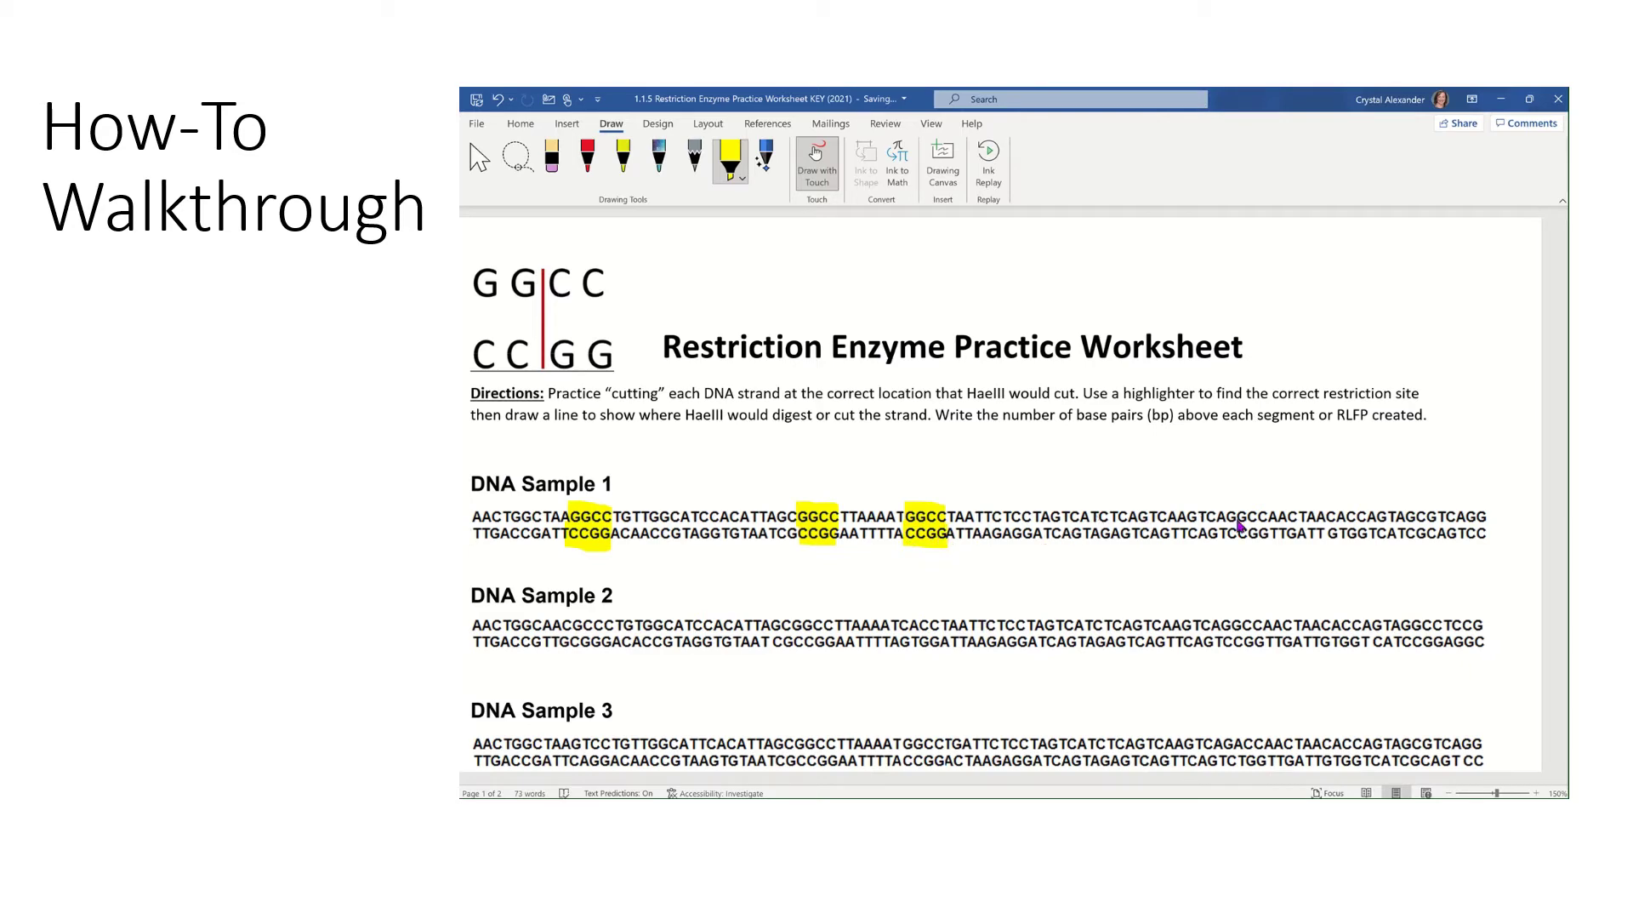
pyautogui.moveTo(1233, 517)
pyautogui.mouseDown()
pyautogui.moveTo(1318, 517)
pyautogui.moveTo(1256, 516)
pyautogui.moveTo(1264, 533)
pyautogui.mouseUp()
pyautogui.hotkey('ctrl', 'z')
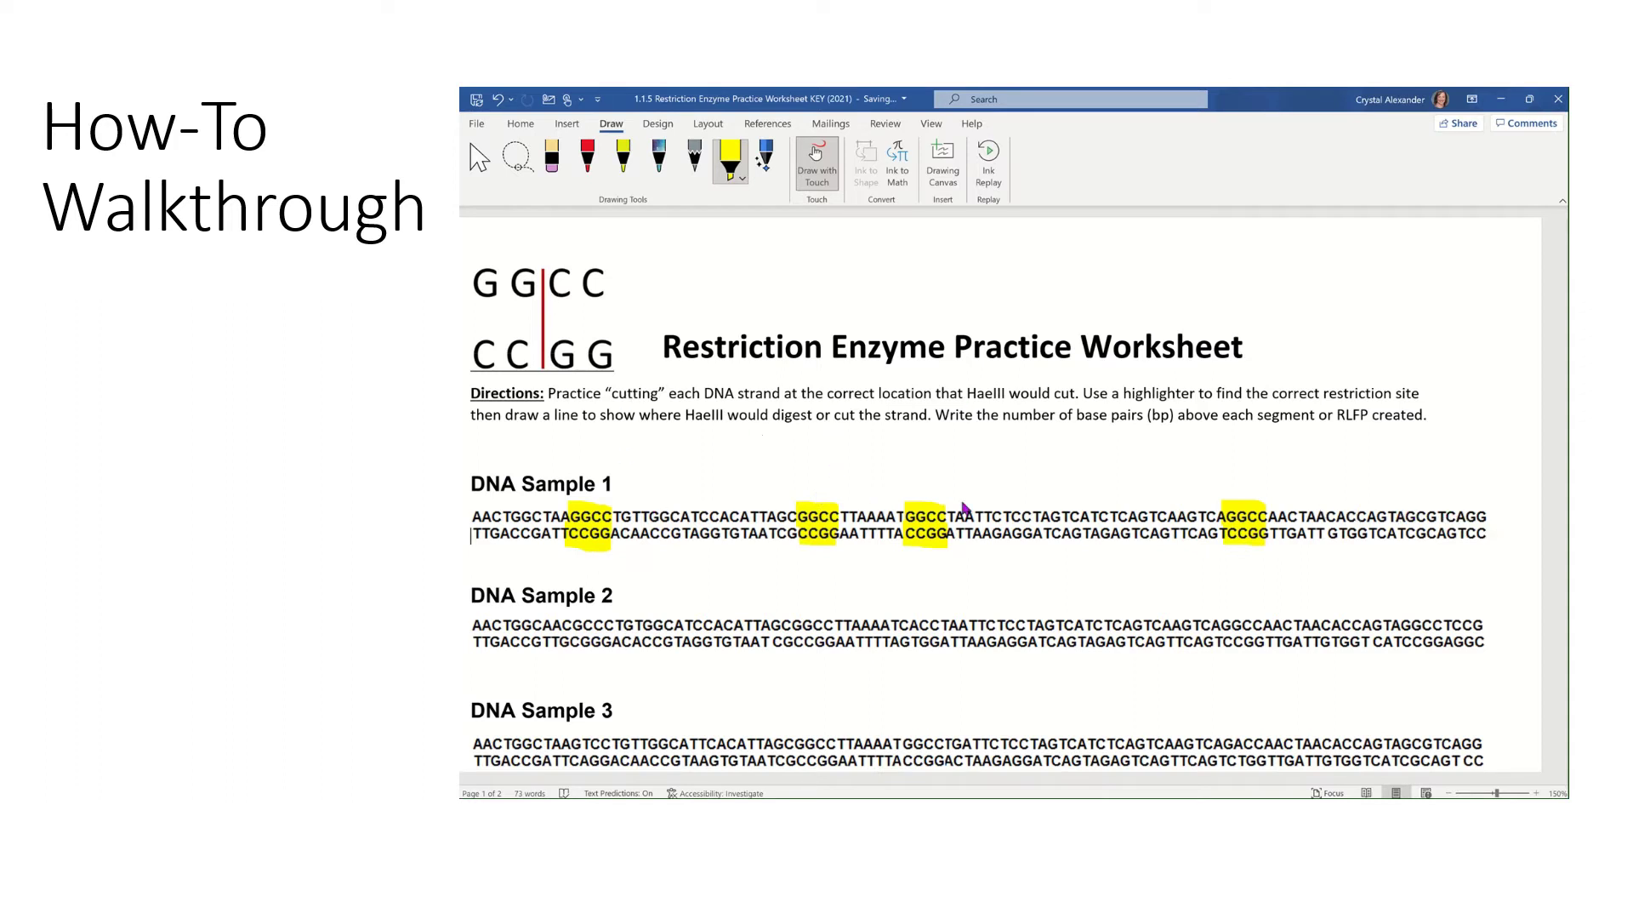
# - With the red pen, draw four vertical cut lines between GG and CC through Sample 1's highlighted sites
pyautogui.click(584, 154)
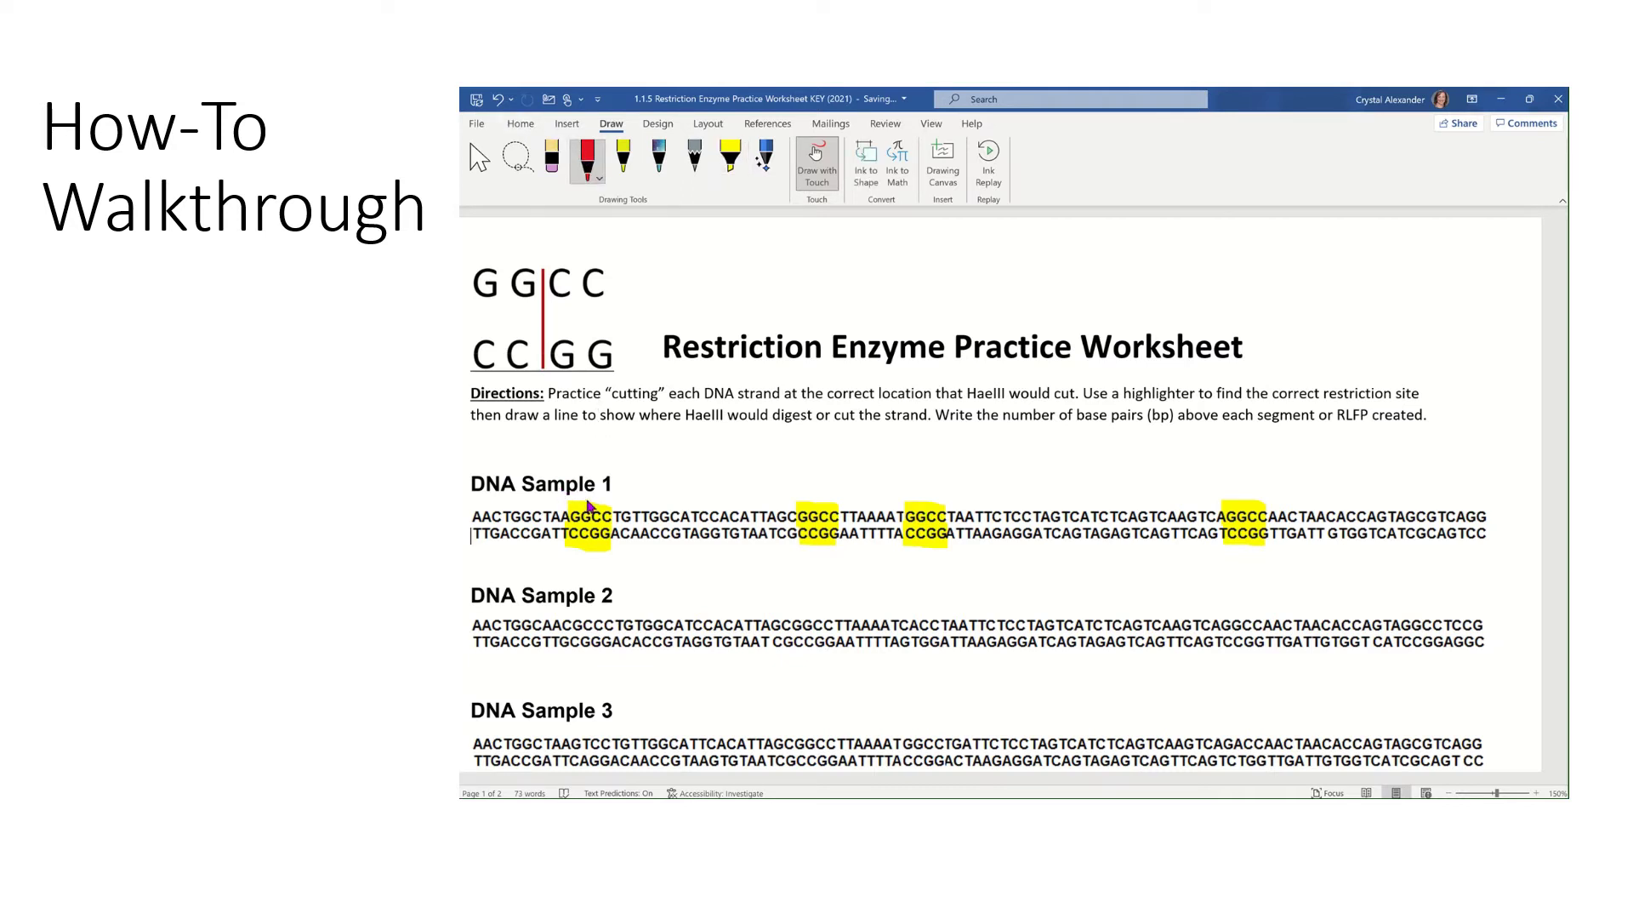
pyautogui.moveTo(593, 502); pyautogui.dragTo(595, 549)
pyautogui.moveTo(815, 491); pyautogui.dragTo(823, 550)
pyautogui.moveTo(925, 493); pyautogui.dragTo(929, 550)
pyautogui.moveTo(1249, 492); pyautogui.dragTo(1252, 562)
pyautogui.scroll(-5, 1004, 466)
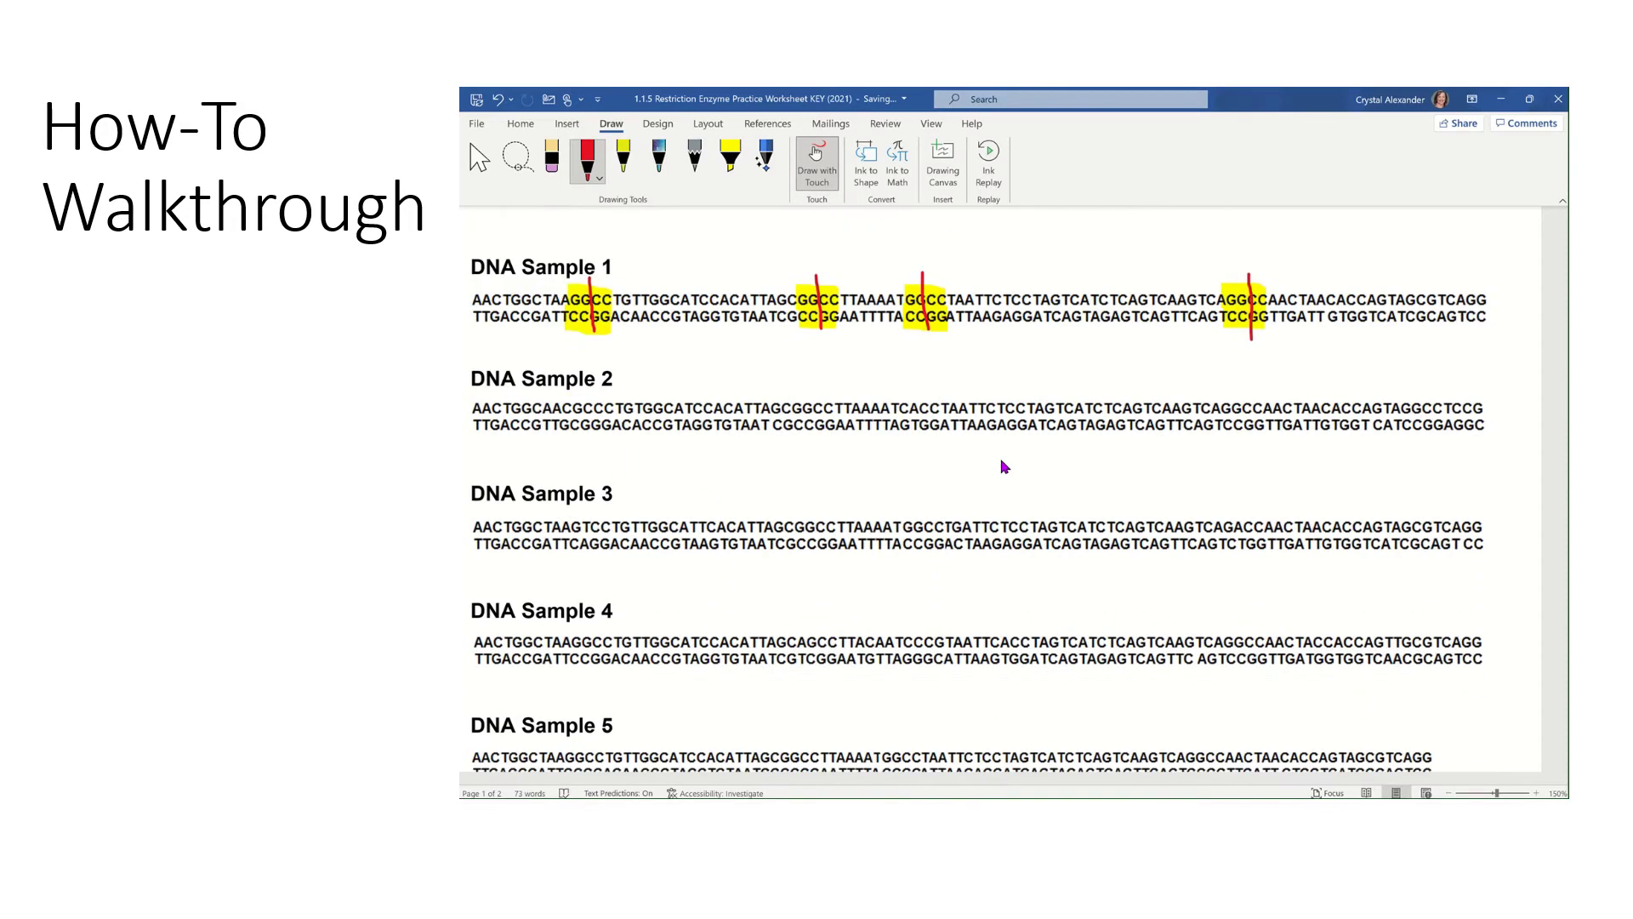
pyautogui.scroll(5, 1003, 466)
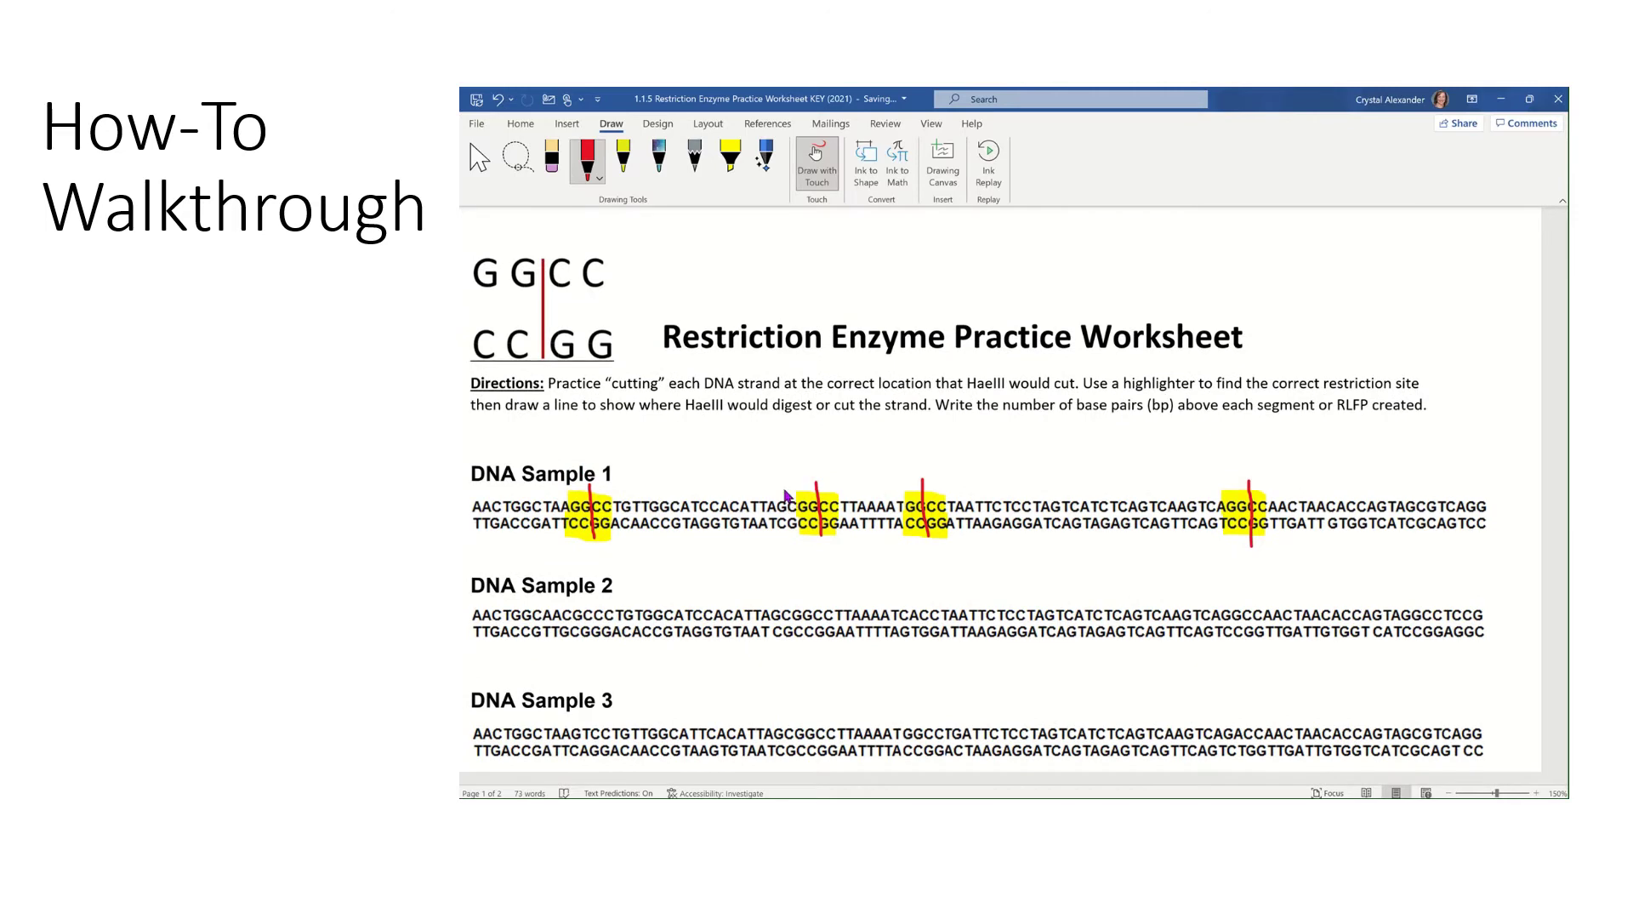
pyautogui.scroll(-1, 787, 496)
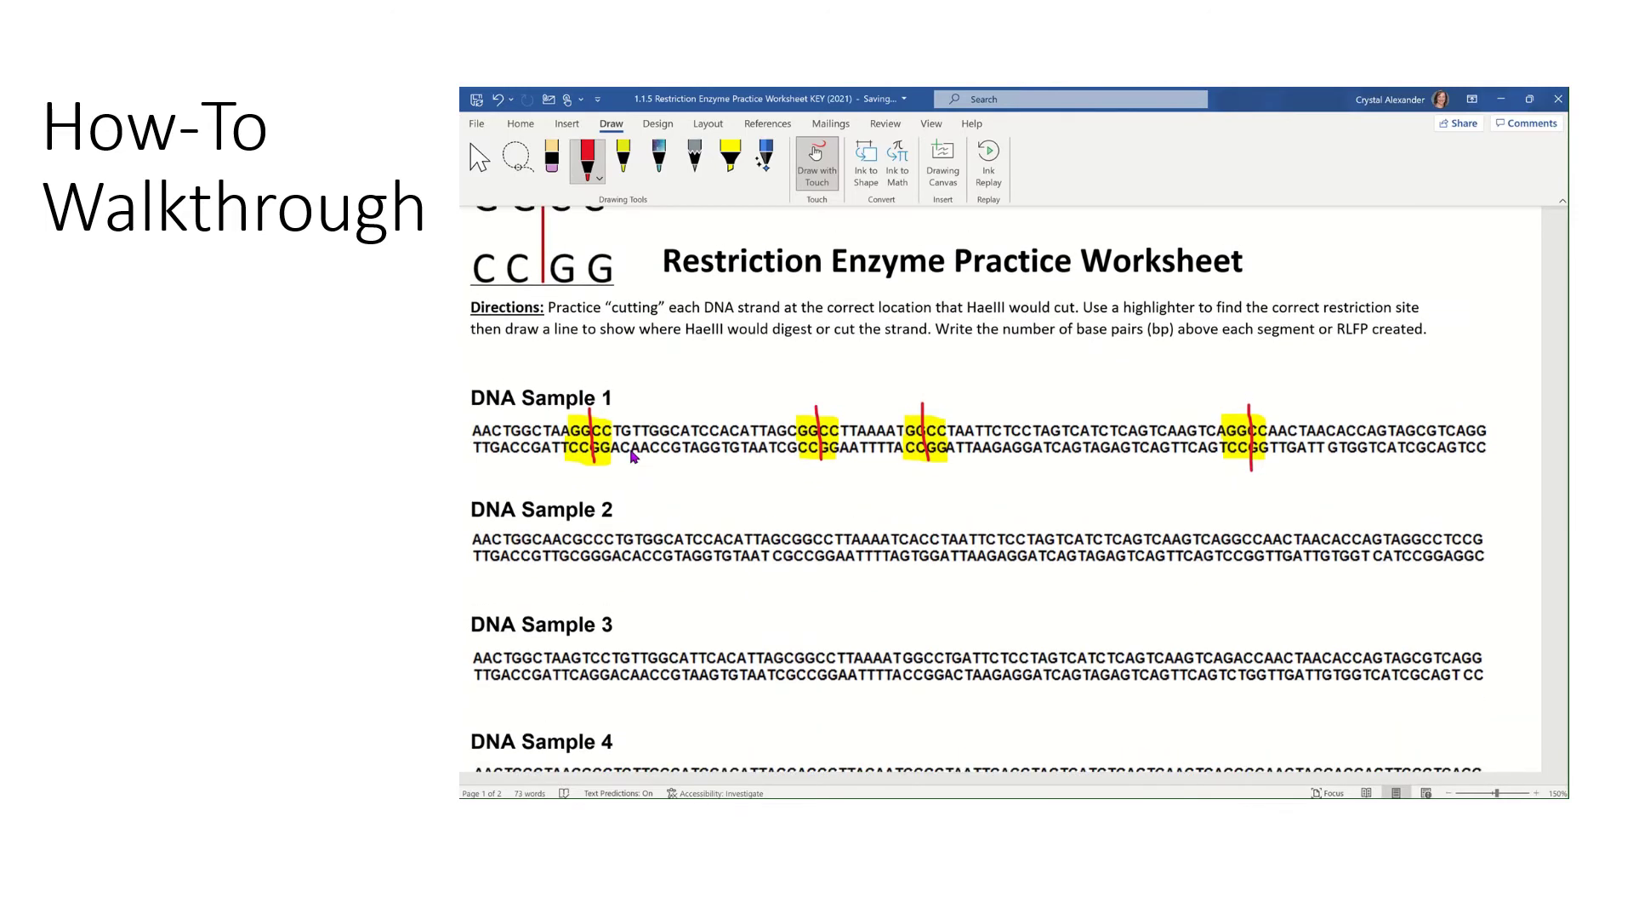
# - Draw a galaxy-ink line beneath DNA Sample 1's strands end to end, undoing and redrawing stray parts
pyautogui.click(666, 159)
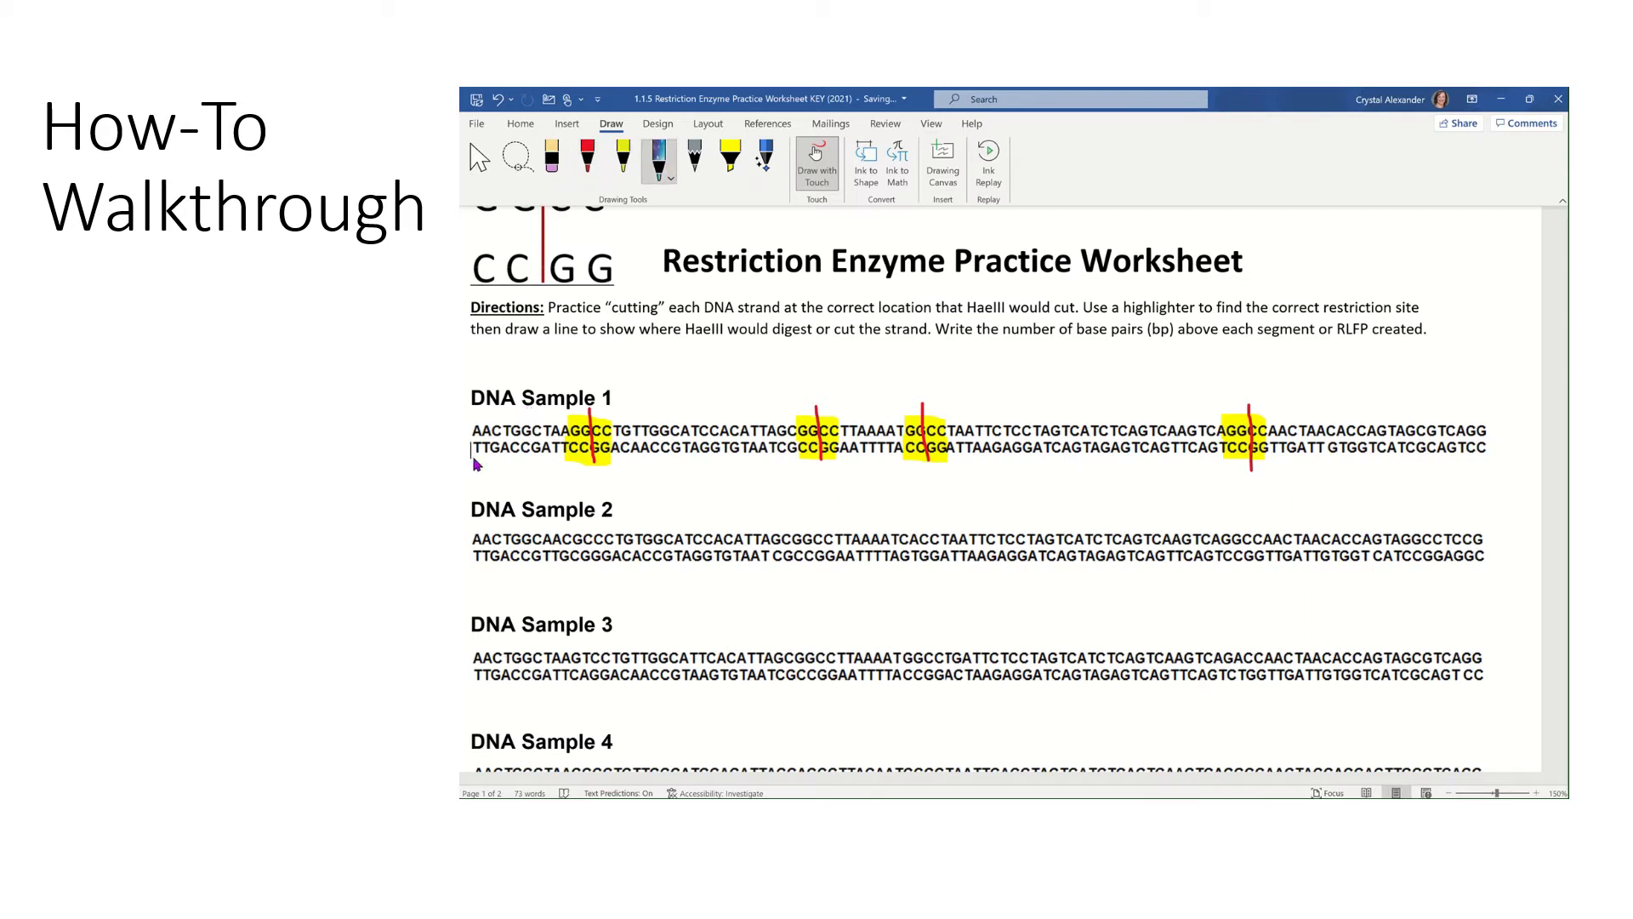
pyautogui.moveTo(473, 460); pyautogui.dragTo(685, 481)
pyautogui.moveTo(785, 474)
pyautogui.mouseDown()
pyautogui.moveTo(855, 473)
pyautogui.moveTo(826, 478)
pyautogui.mouseUp()
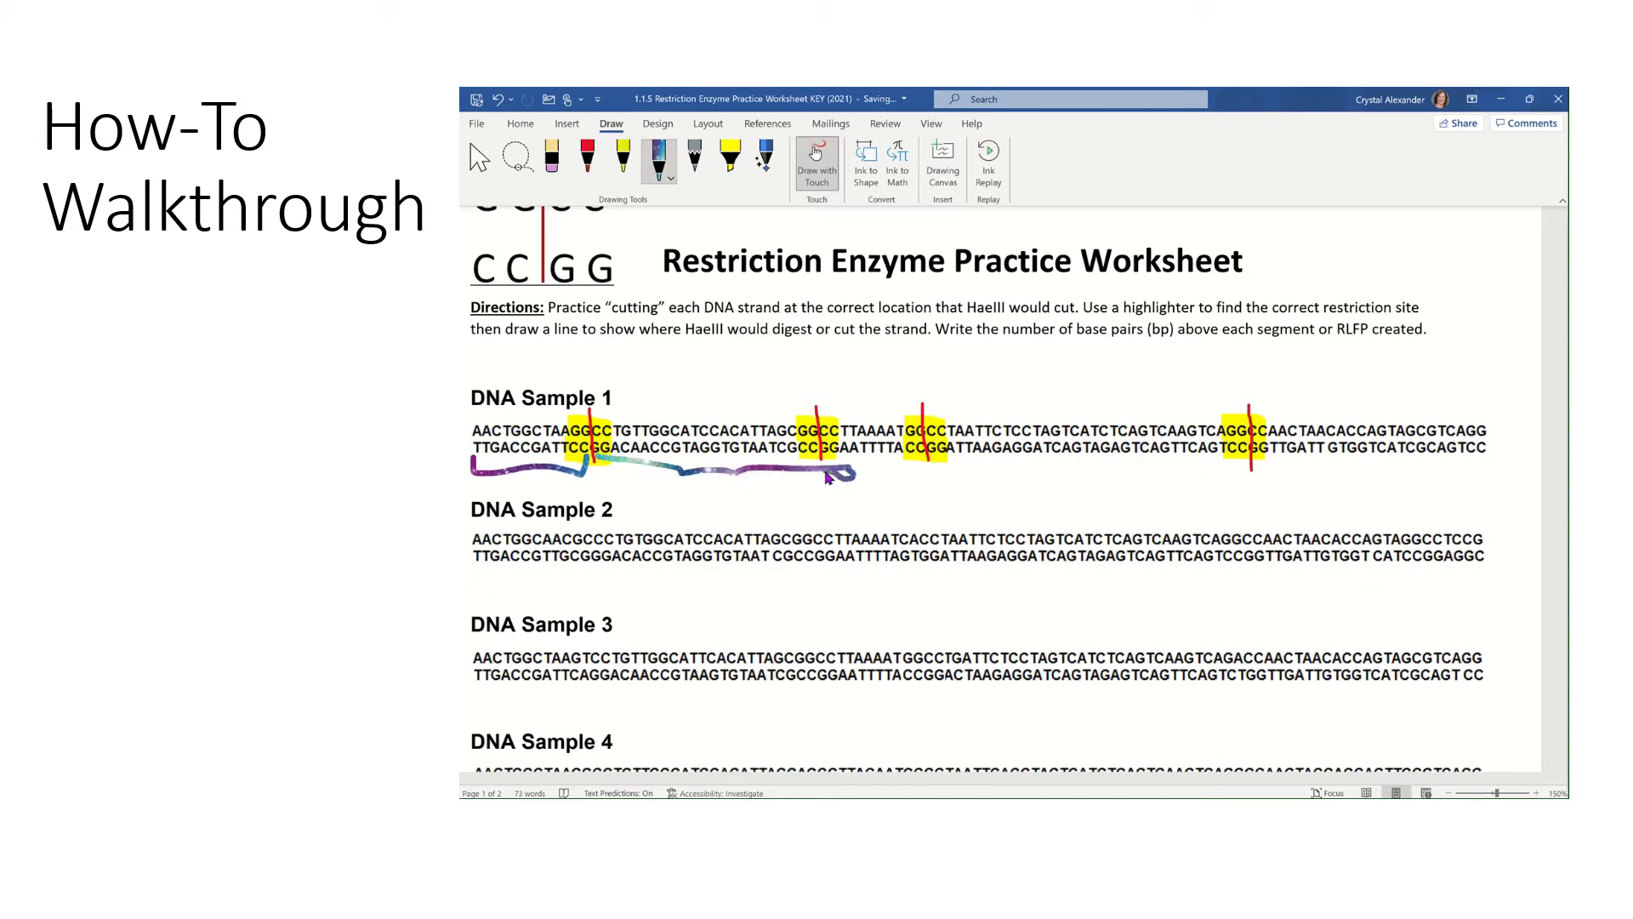
pyautogui.hotkey('ctrl', 'z')
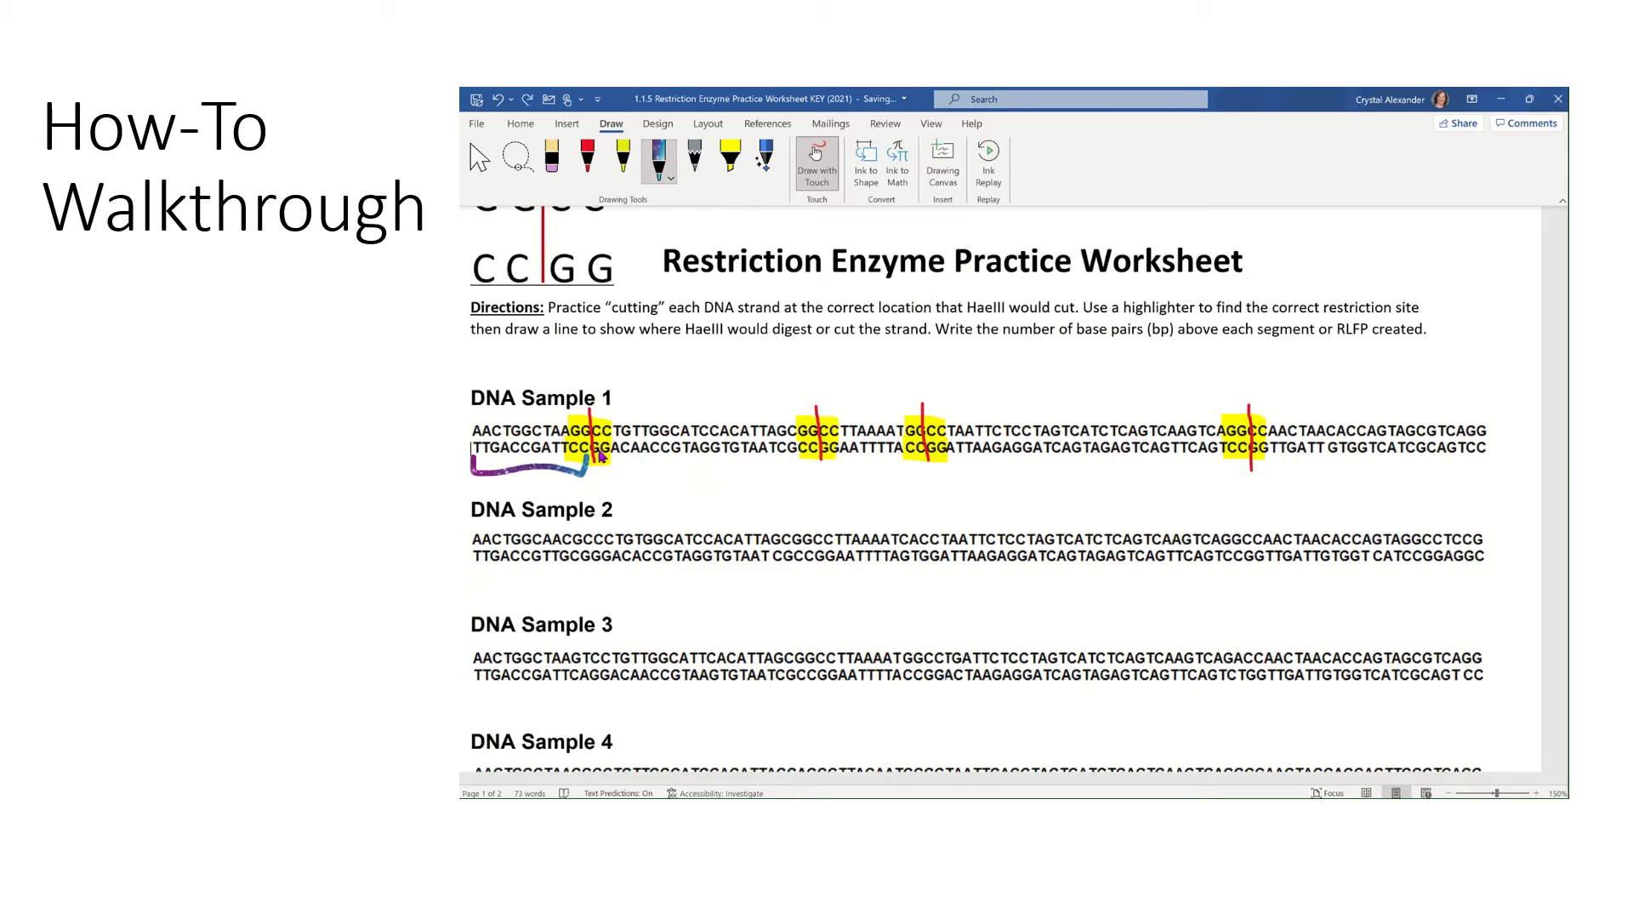
pyautogui.moveTo(597, 461); pyautogui.dragTo(892, 460)
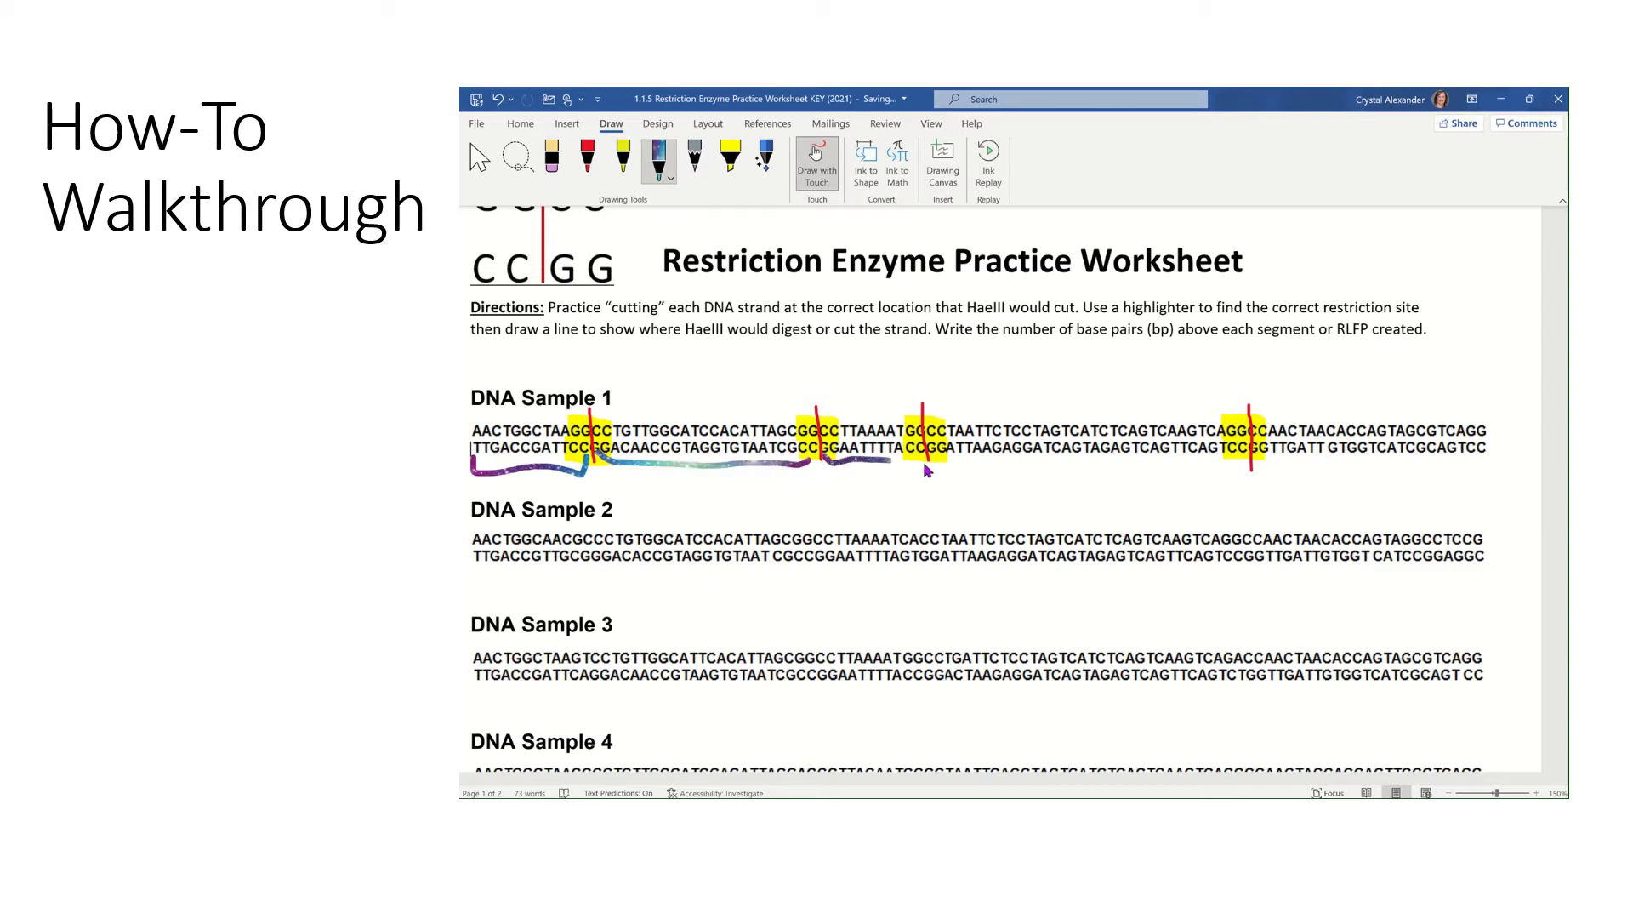
pyautogui.hotkey('ctrl', 'z')
pyautogui.moveTo(830, 461); pyautogui.dragTo(1372, 454)
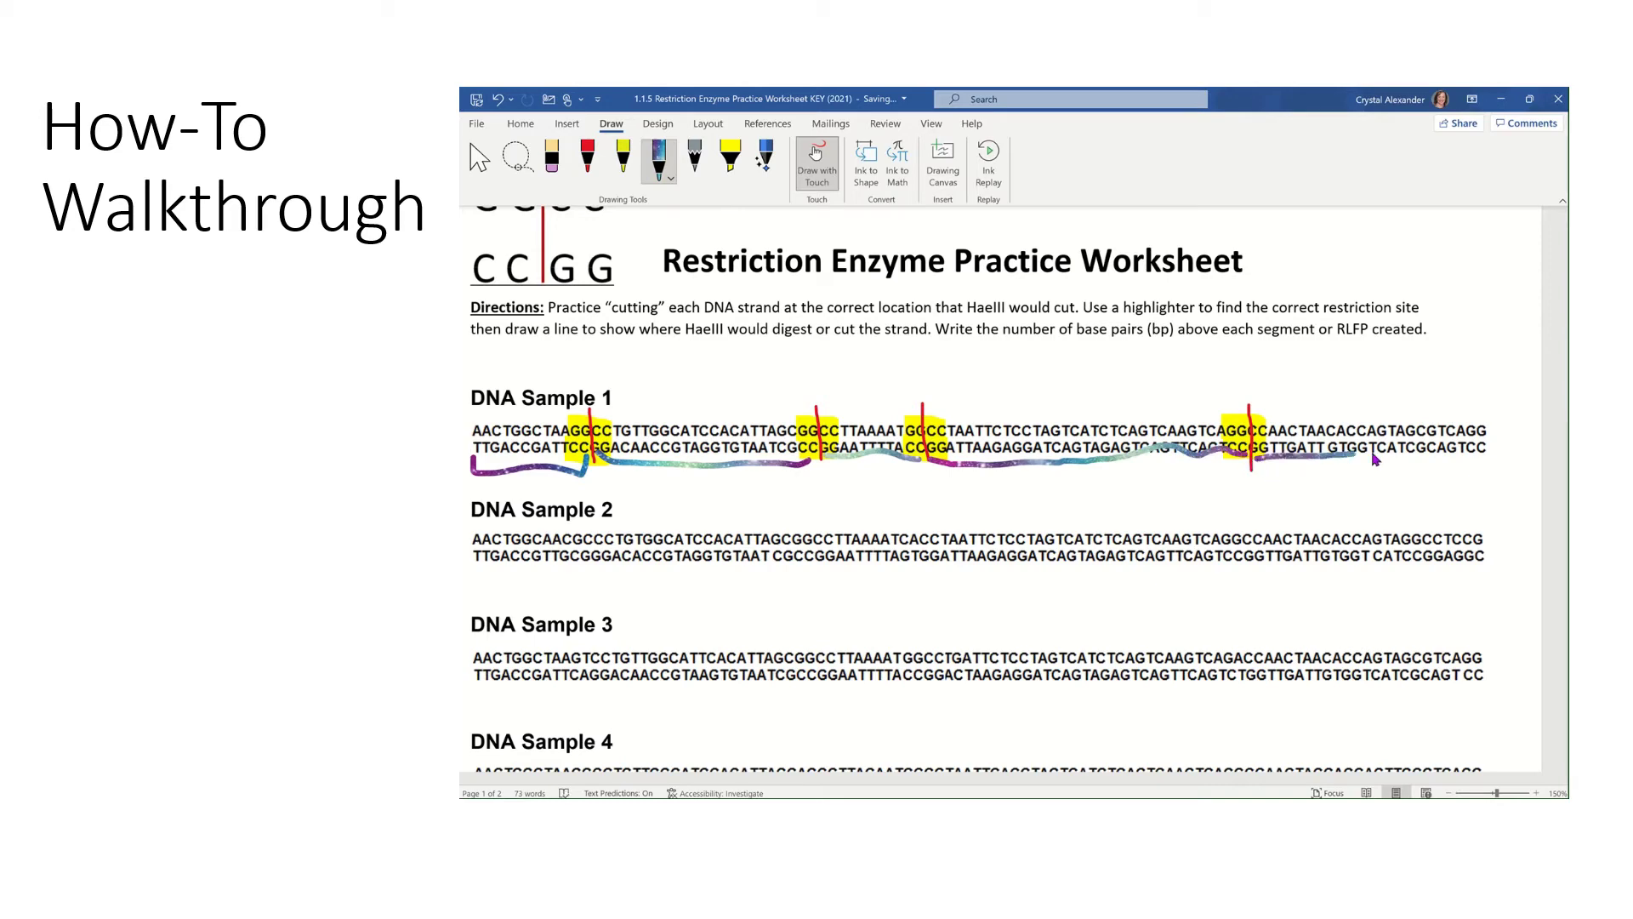
pyautogui.moveTo(1490, 452); pyautogui.dragTo(1496, 452)
# - Set the red pen's colour to Light Blue from Recent Colors
pyautogui.click(766, 157)
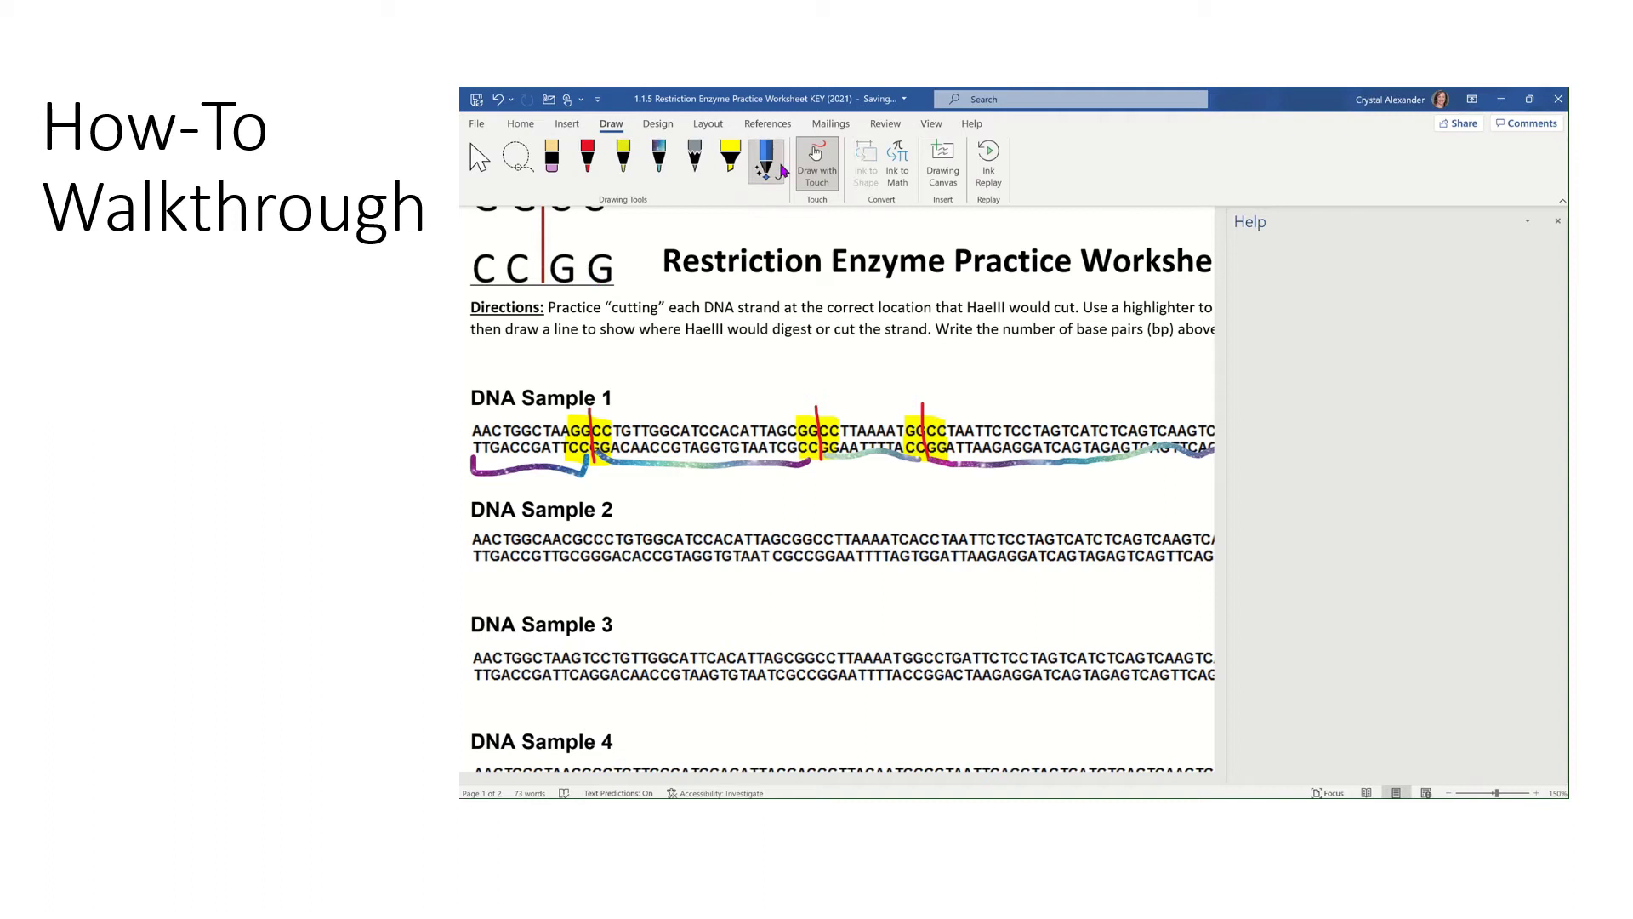
pyautogui.click(772, 170)
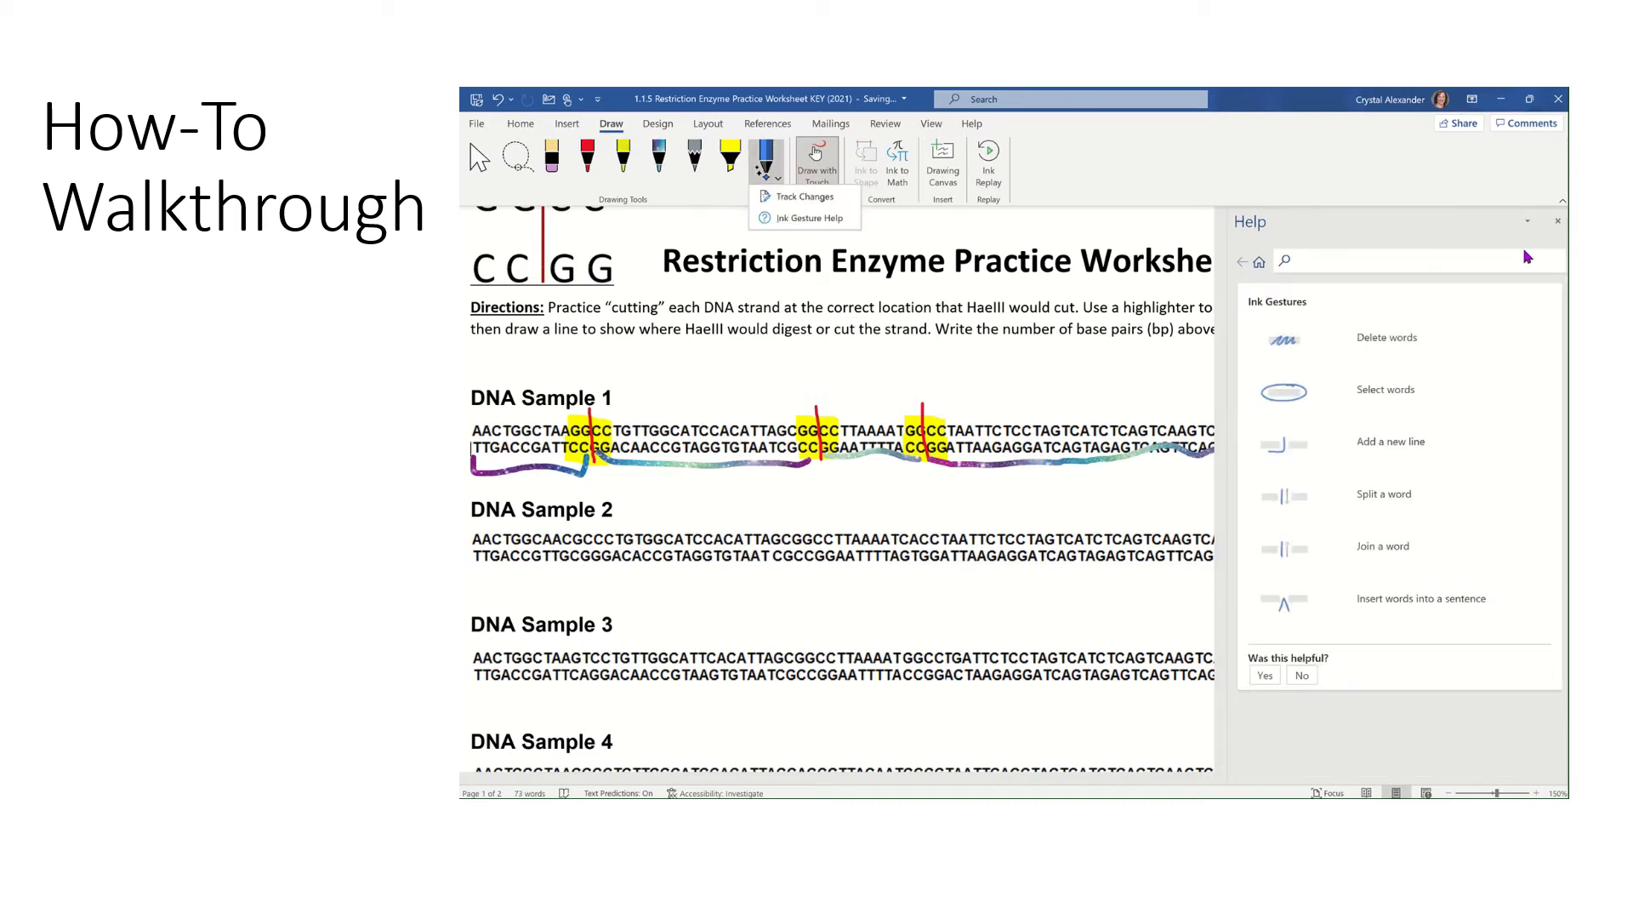
pyautogui.click(1557, 222)
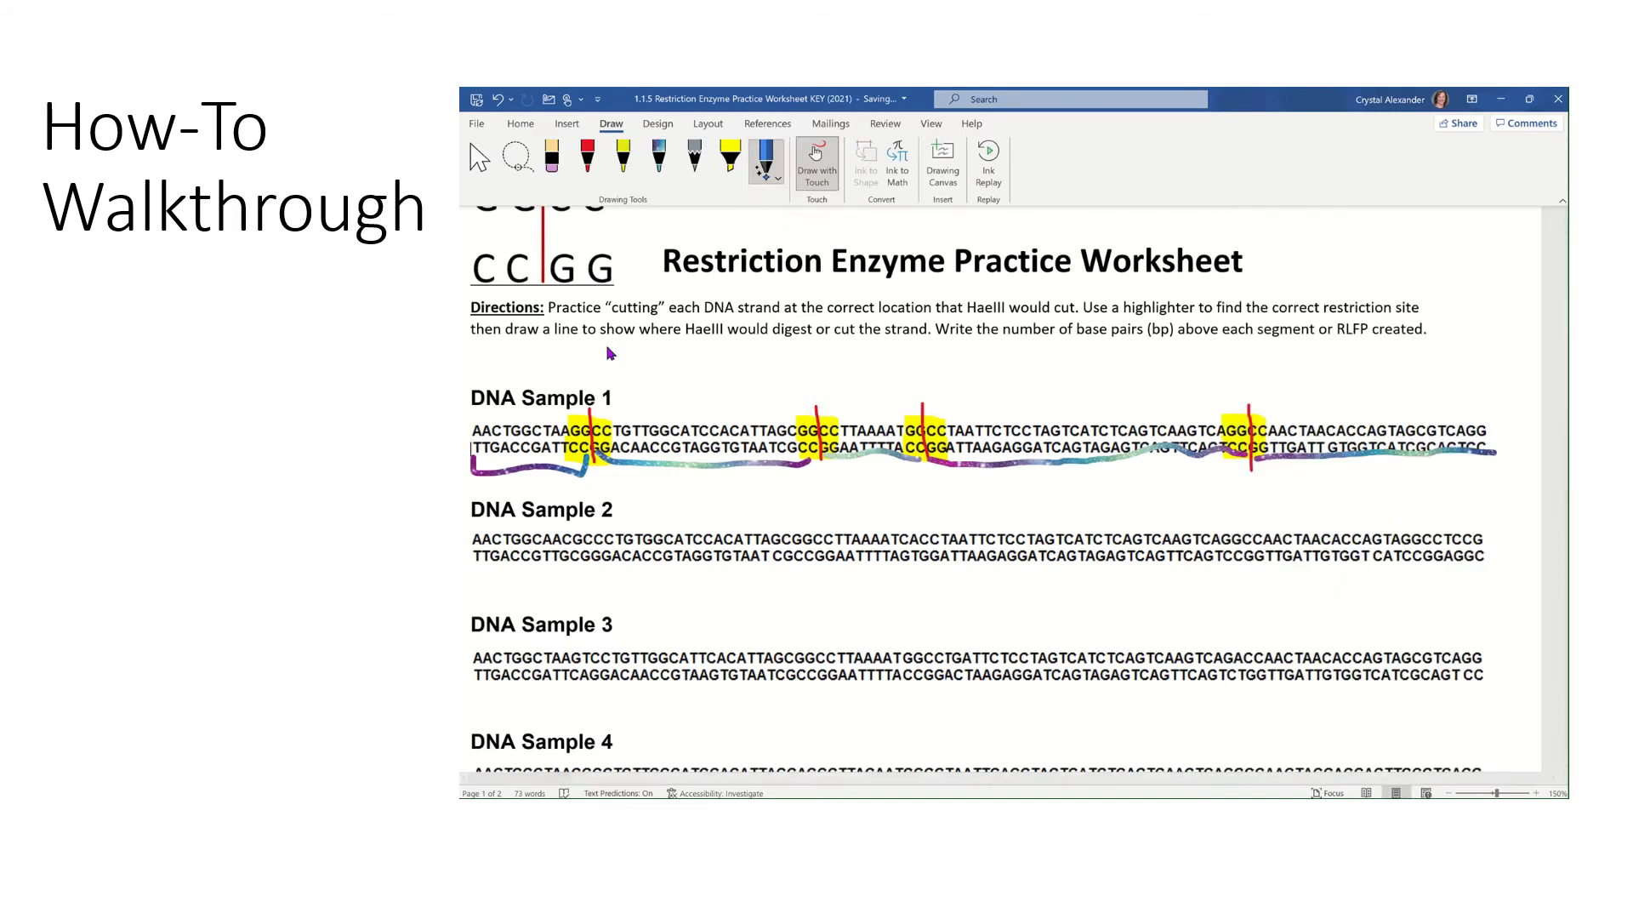
pyautogui.click(623, 157)
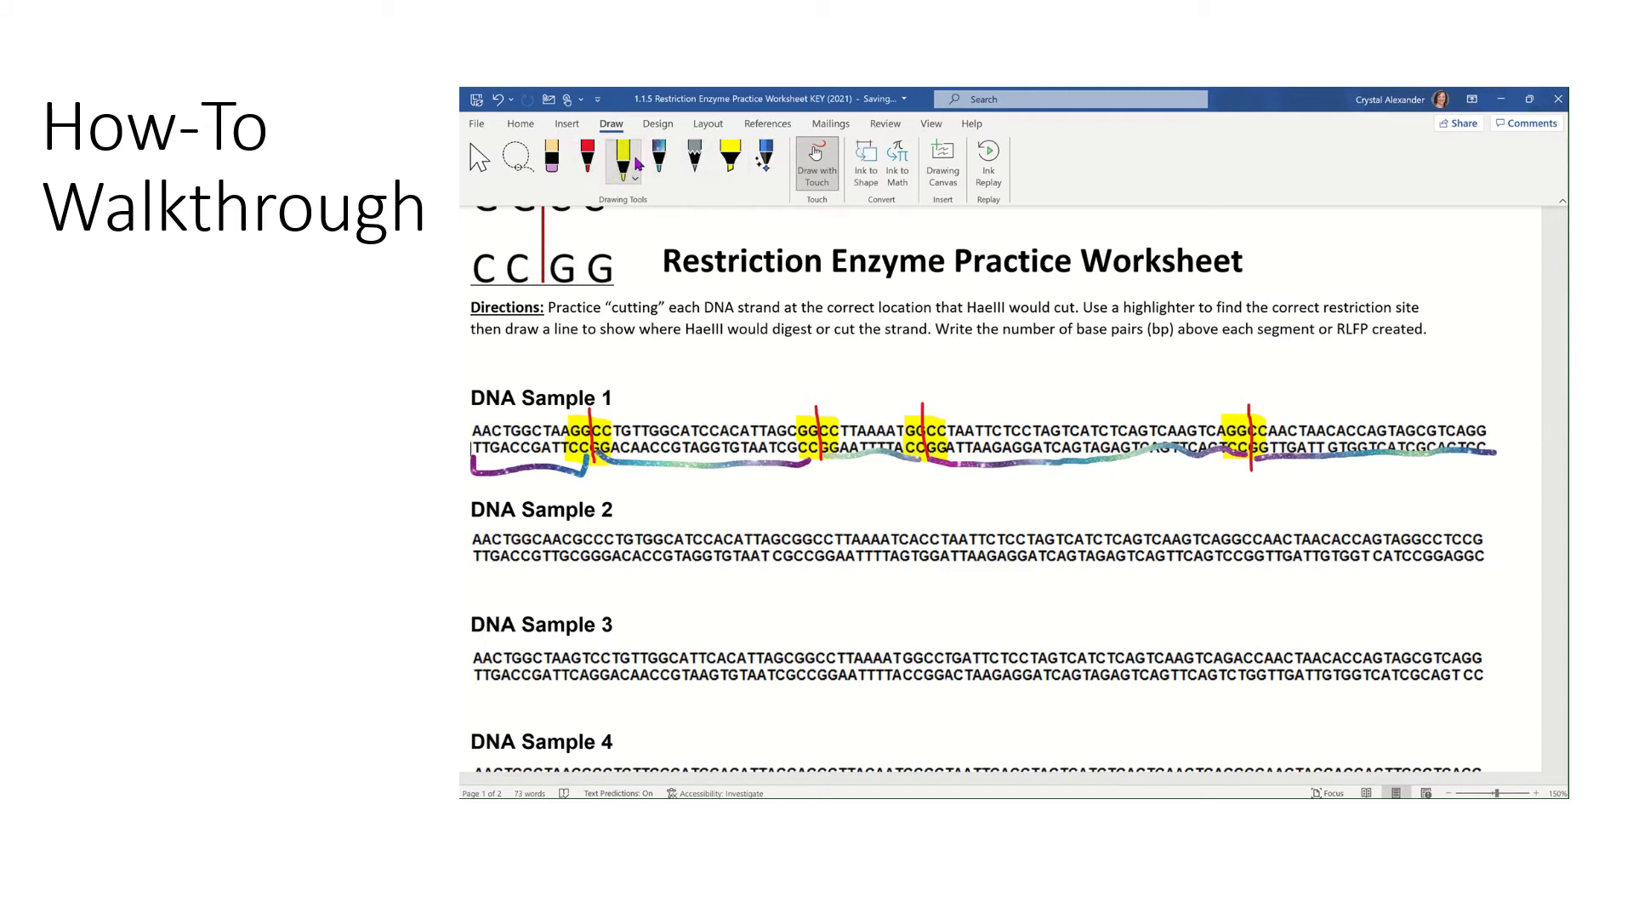
pyautogui.click(587, 160)
pyautogui.click(599, 178)
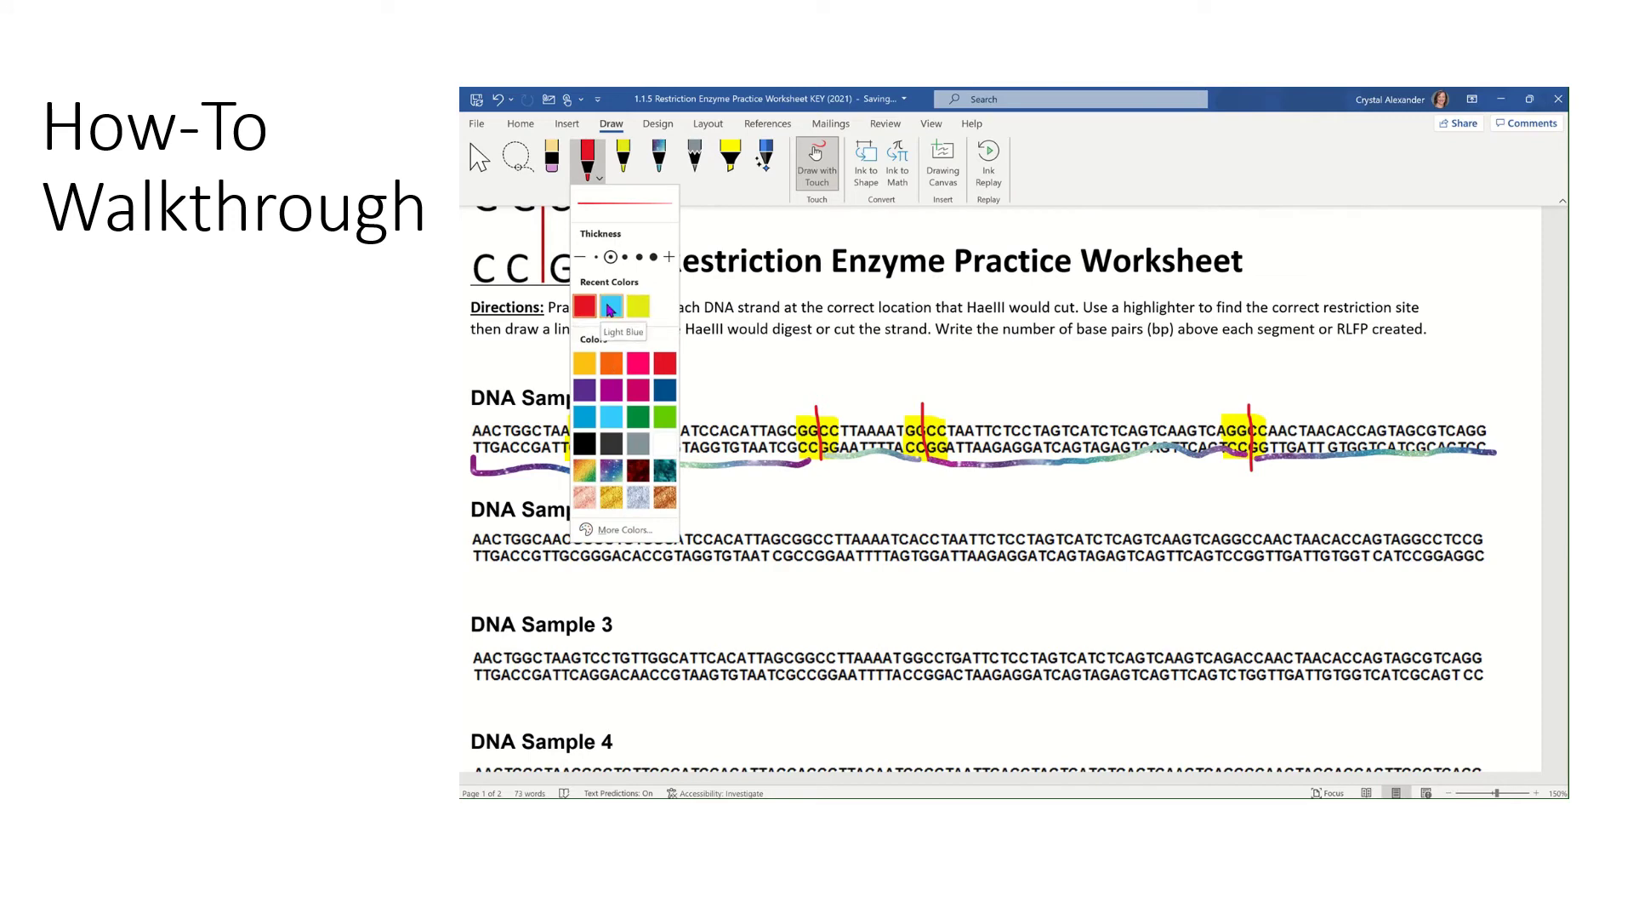
pyautogui.click(611, 307)
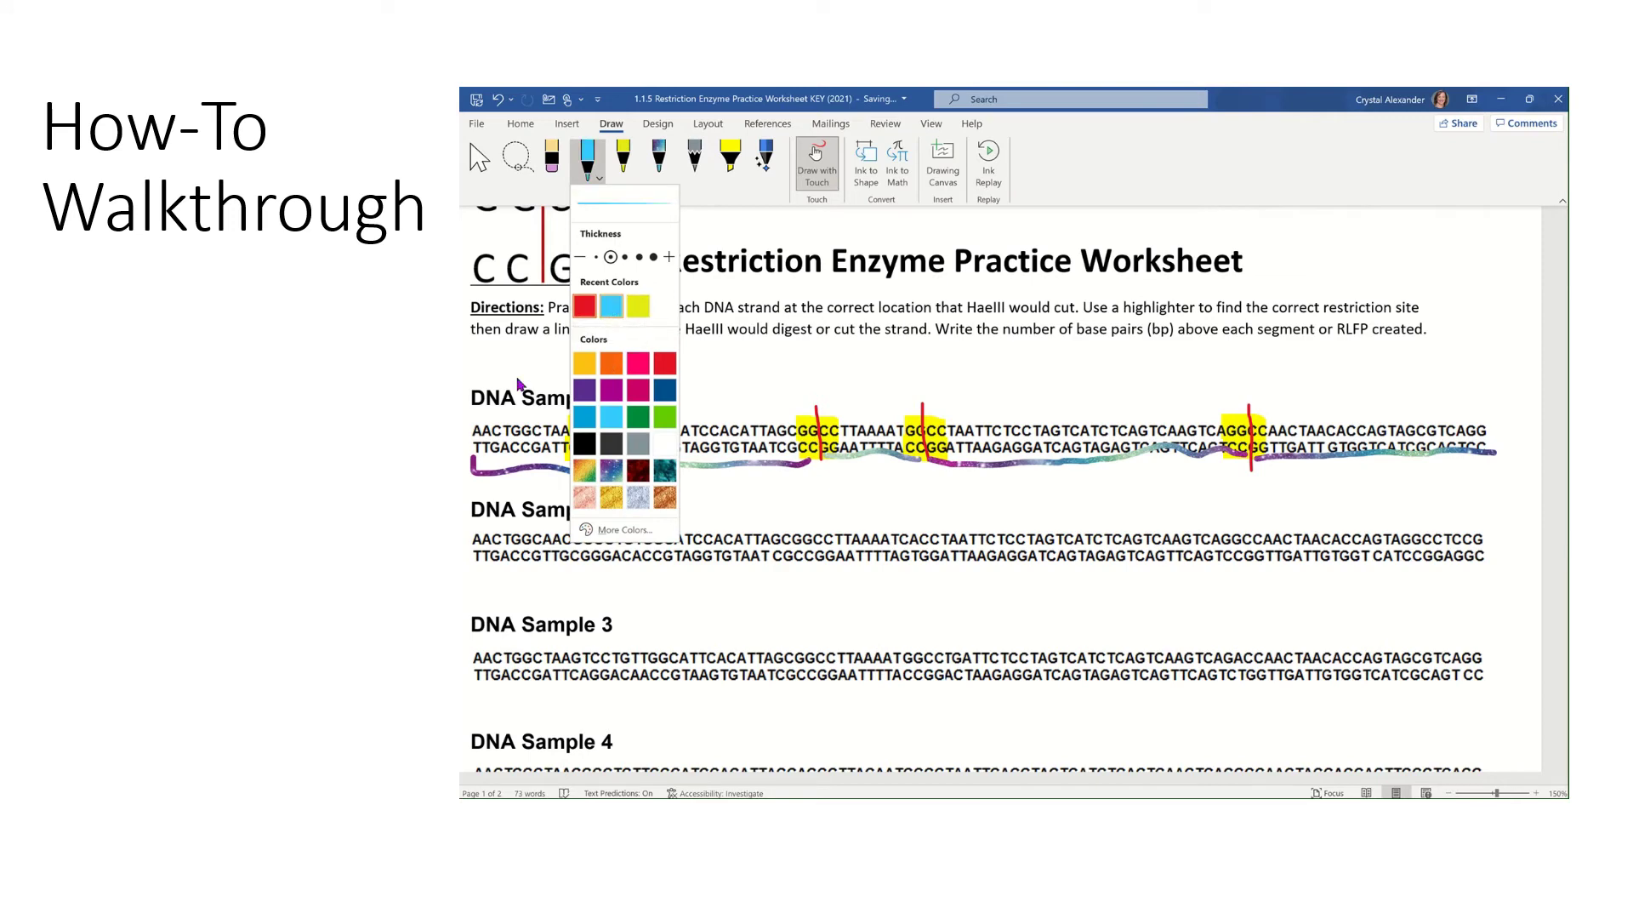
pyautogui.click(600, 178)
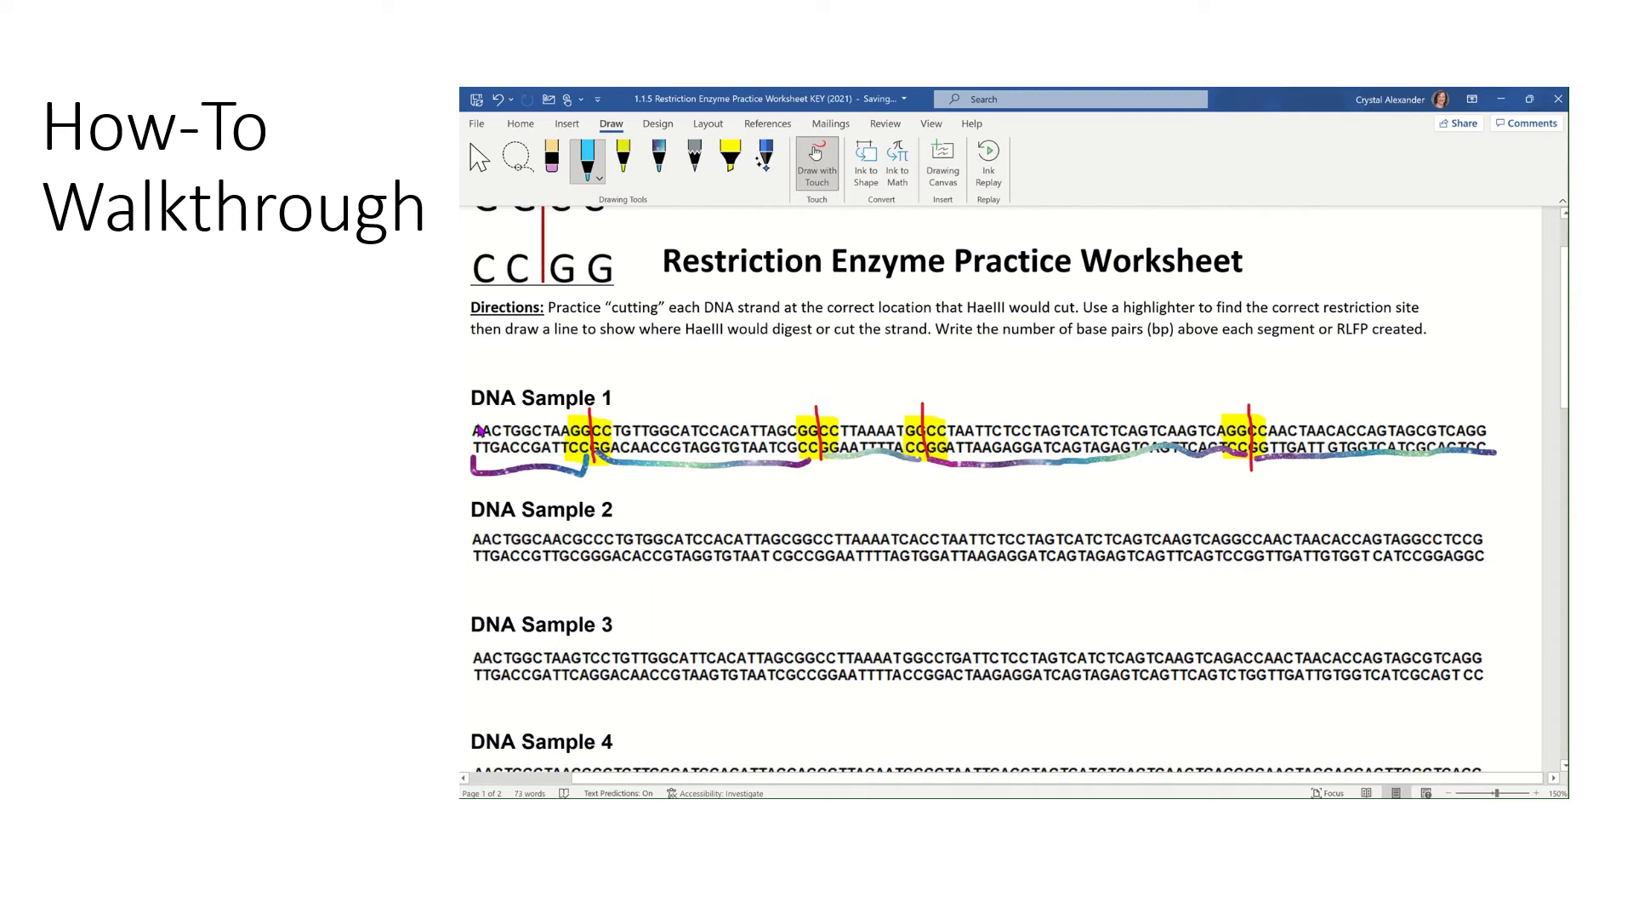
# - Handwrite a base-pair count over the first fragment of DNA Sample 1
pyautogui.moveTo(477, 424)
pyautogui.mouseDown()
pyautogui.moveTo(478, 453)
pyautogui.moveTo(491, 429)
pyautogui.moveTo(515, 450)
pyautogui.mouseUp()
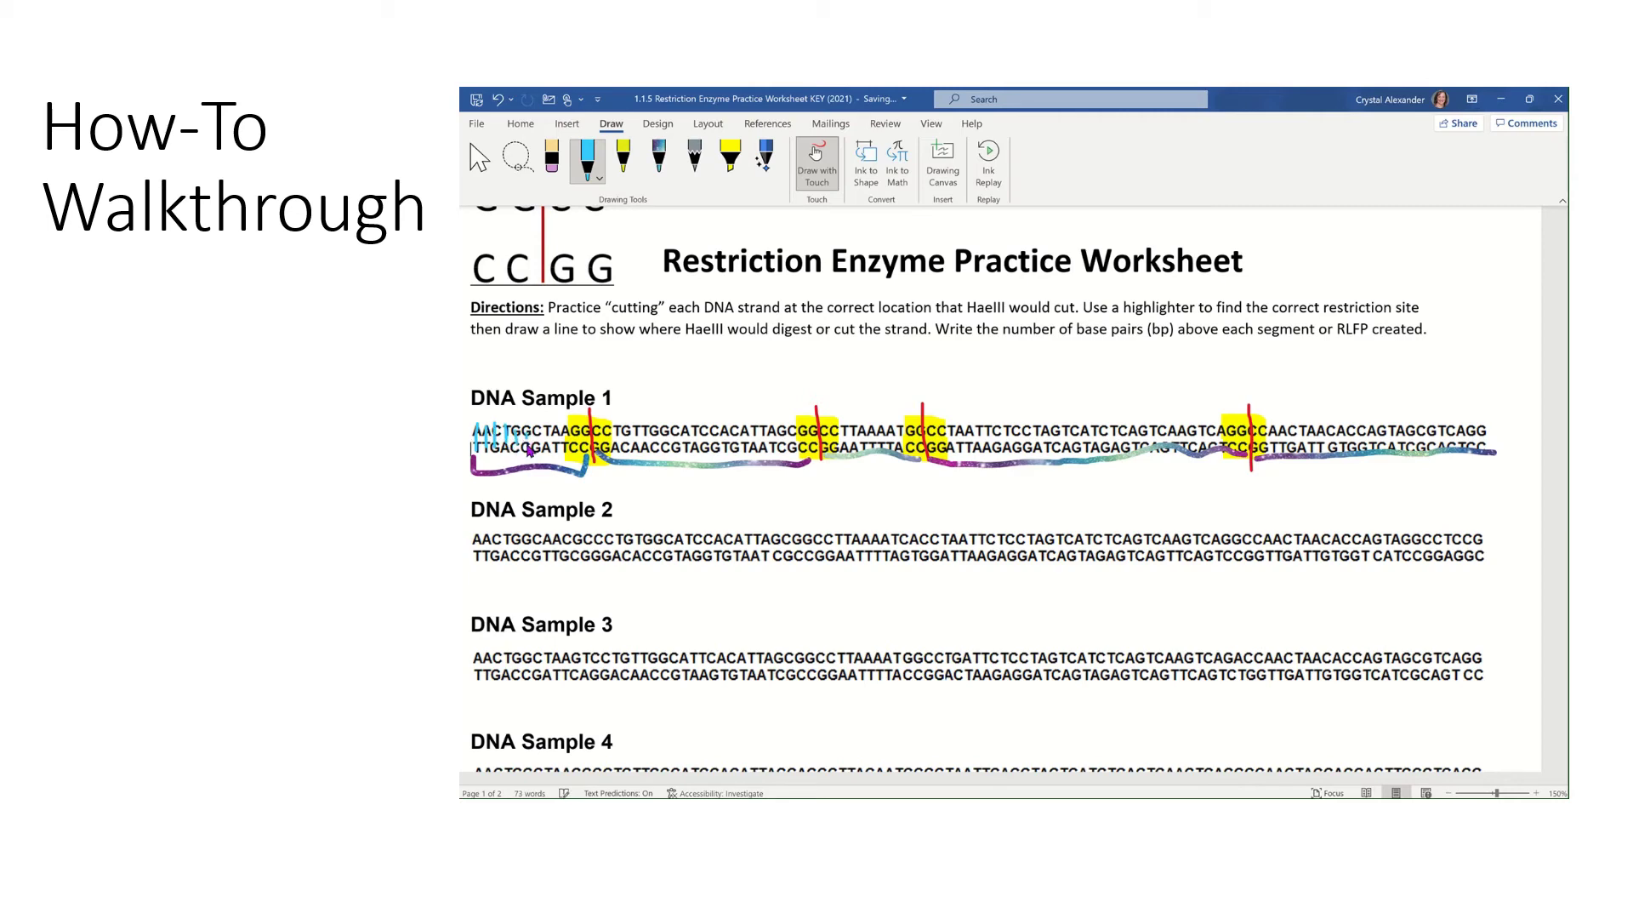
pyautogui.moveTo(528, 451)
pyautogui.mouseDown()
pyautogui.moveTo(554, 430)
pyautogui.moveTo(561, 455)
pyautogui.moveTo(572, 435)
pyautogui.moveTo(570, 460)
pyautogui.mouseUp()
pyautogui.moveTo(516, 463)
pyautogui.mouseDown()
pyautogui.moveTo(521, 481)
pyautogui.moveTo(559, 489)
pyautogui.mouseUp()
# - Underline RLFP in the directions and write bp above DNA Sample 1
pyautogui.moveTo(1373, 341); pyautogui.dragTo(1328, 341)
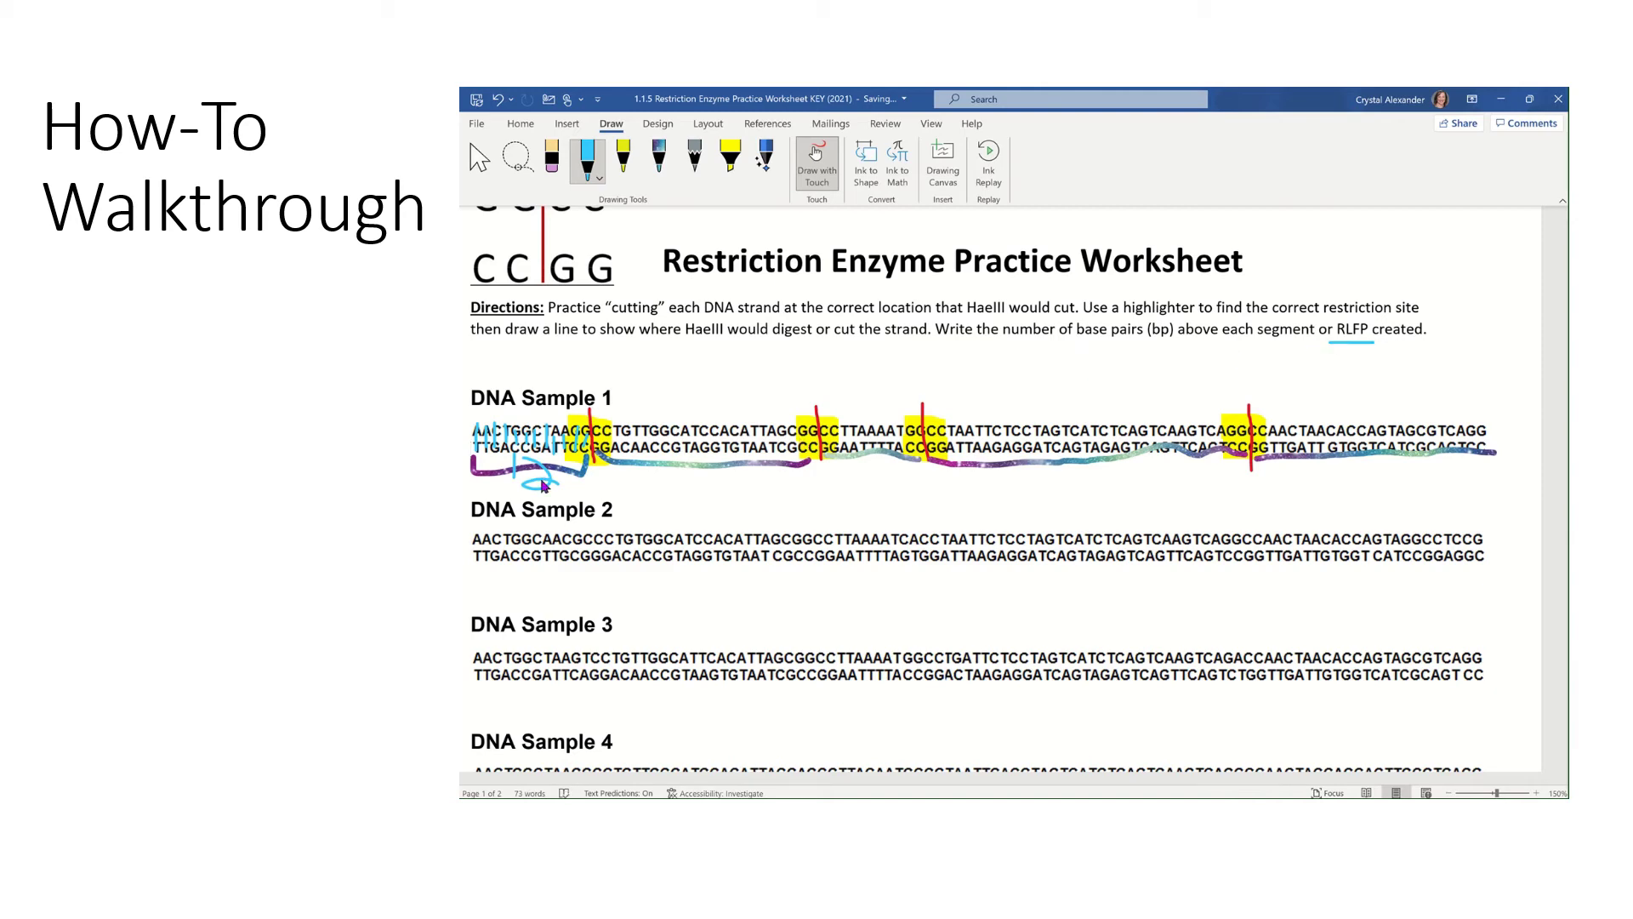
pyautogui.moveTo(634, 361)
pyautogui.mouseDown()
pyautogui.moveTo(636, 391)
pyautogui.moveTo(661, 396)
pyautogui.moveTo(661, 380)
pyautogui.mouseUp()
pyautogui.hotkey('alt', 'Tab')
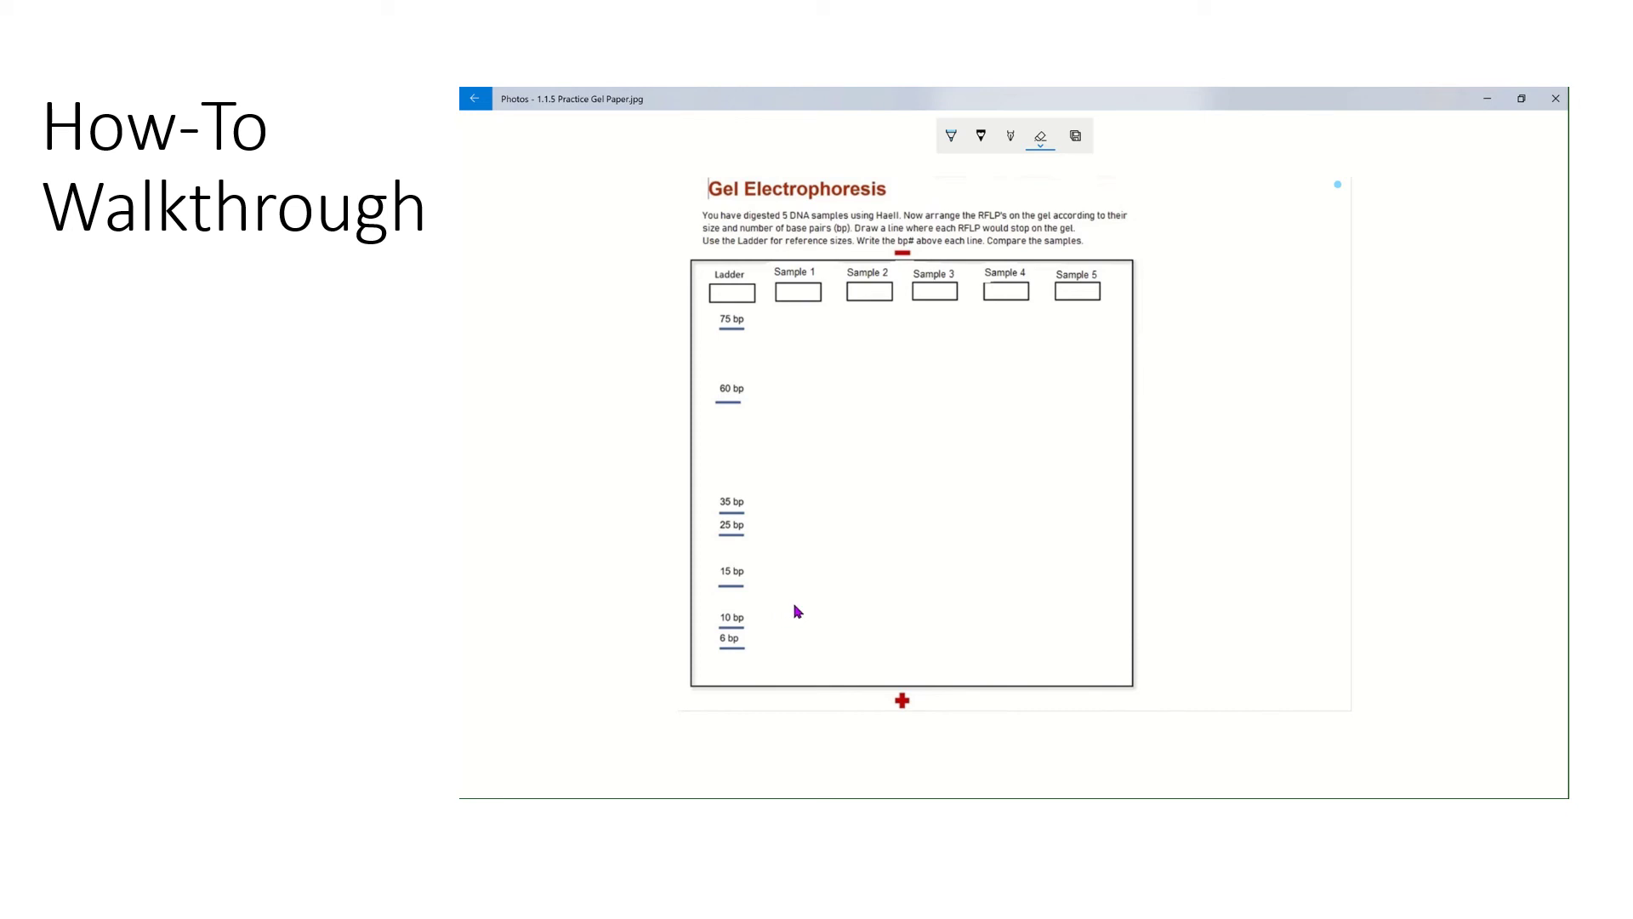
# - Draw a short light-blue band in the Sample 1 lane just above the 10 bp mark
pyautogui.click(953, 137)
pyautogui.moveTo(777, 610); pyautogui.dragTo(800, 613)
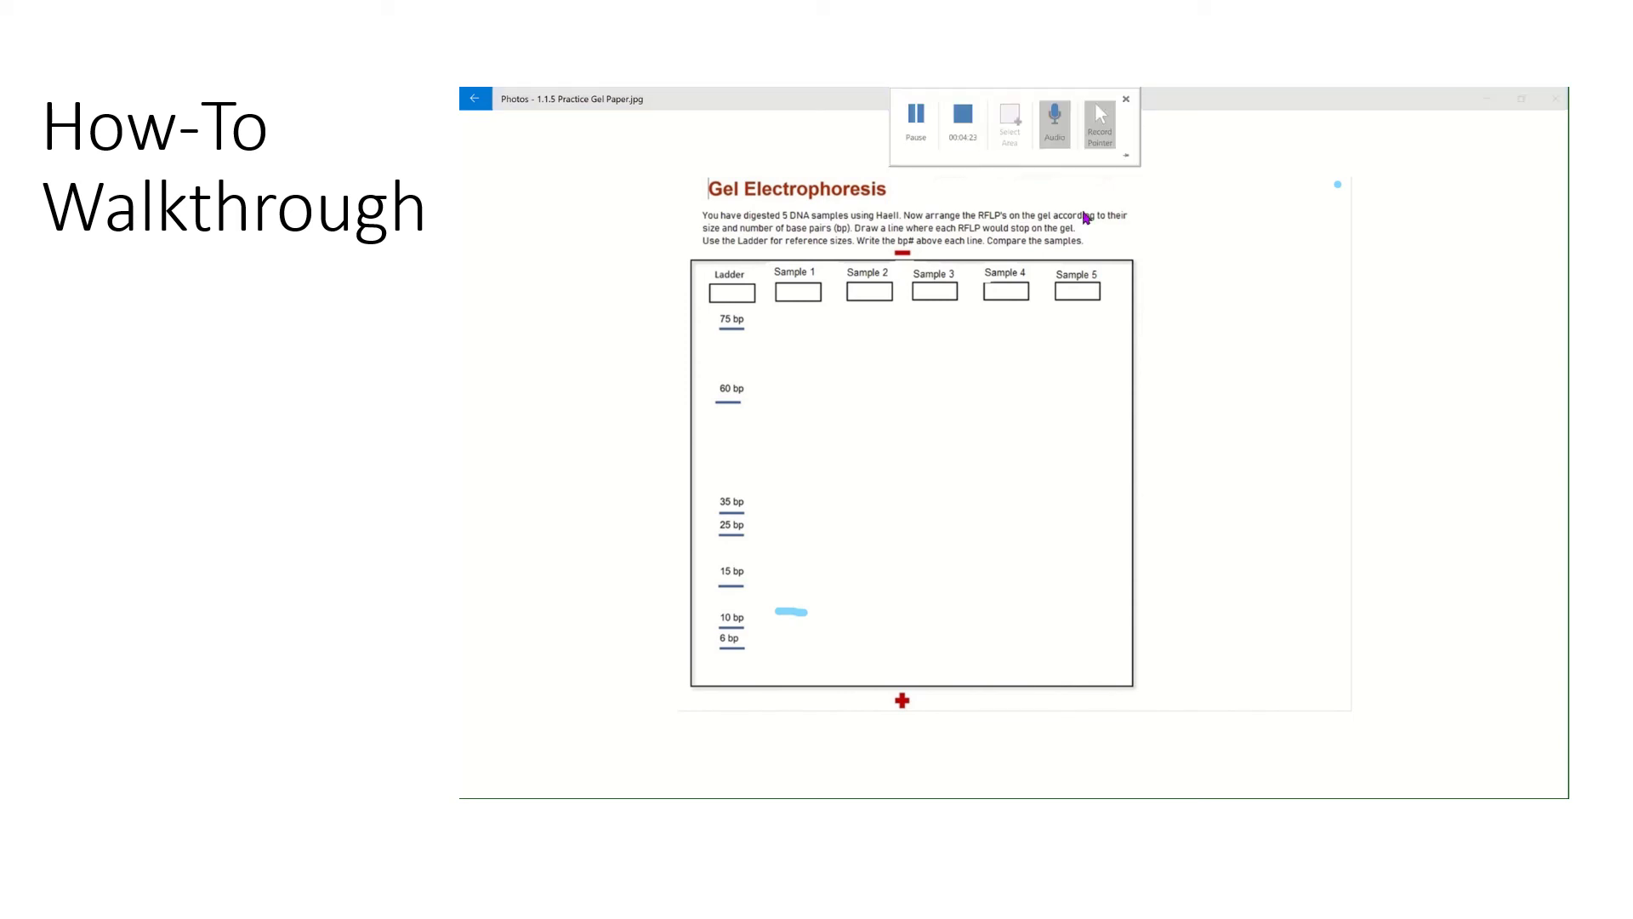
pyautogui.click(981, 138)
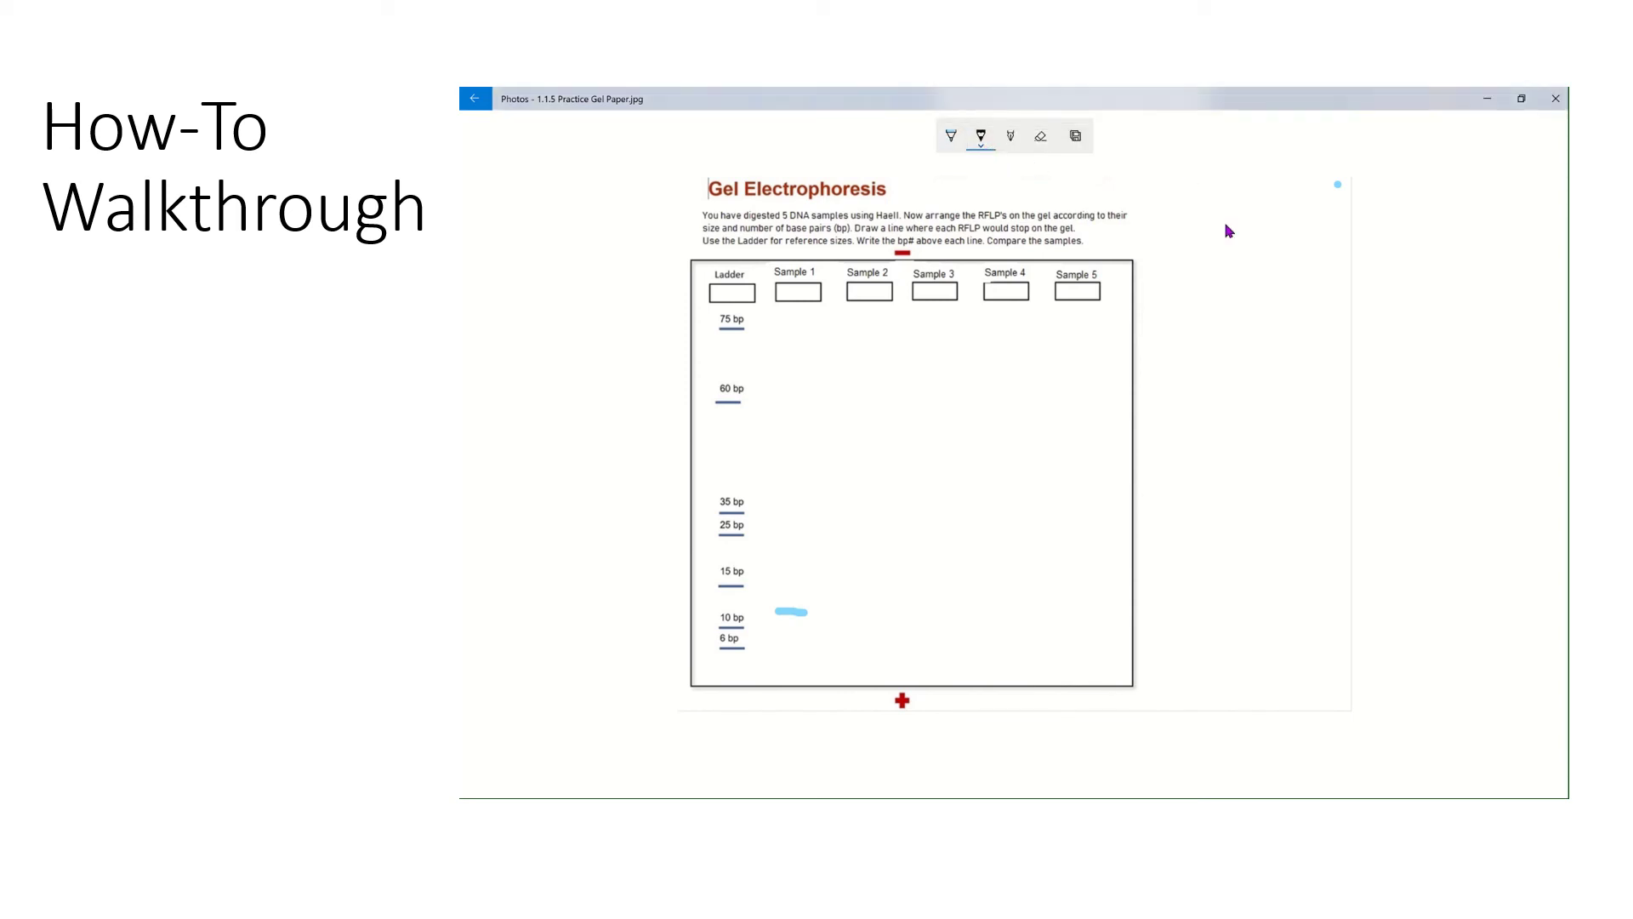